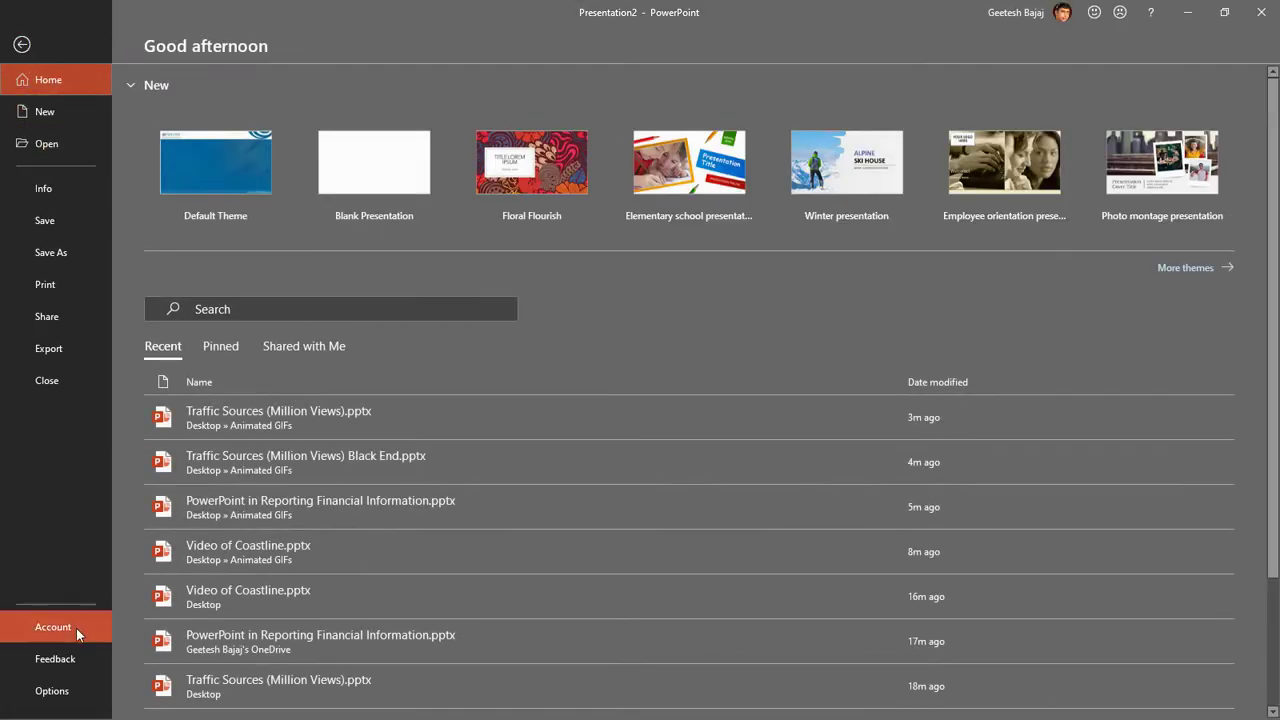
Check the account and version page, then switch to the Traffic Sources (Million Views).pptx window
{"action": "left_click", "coordinate": [76, 628]}
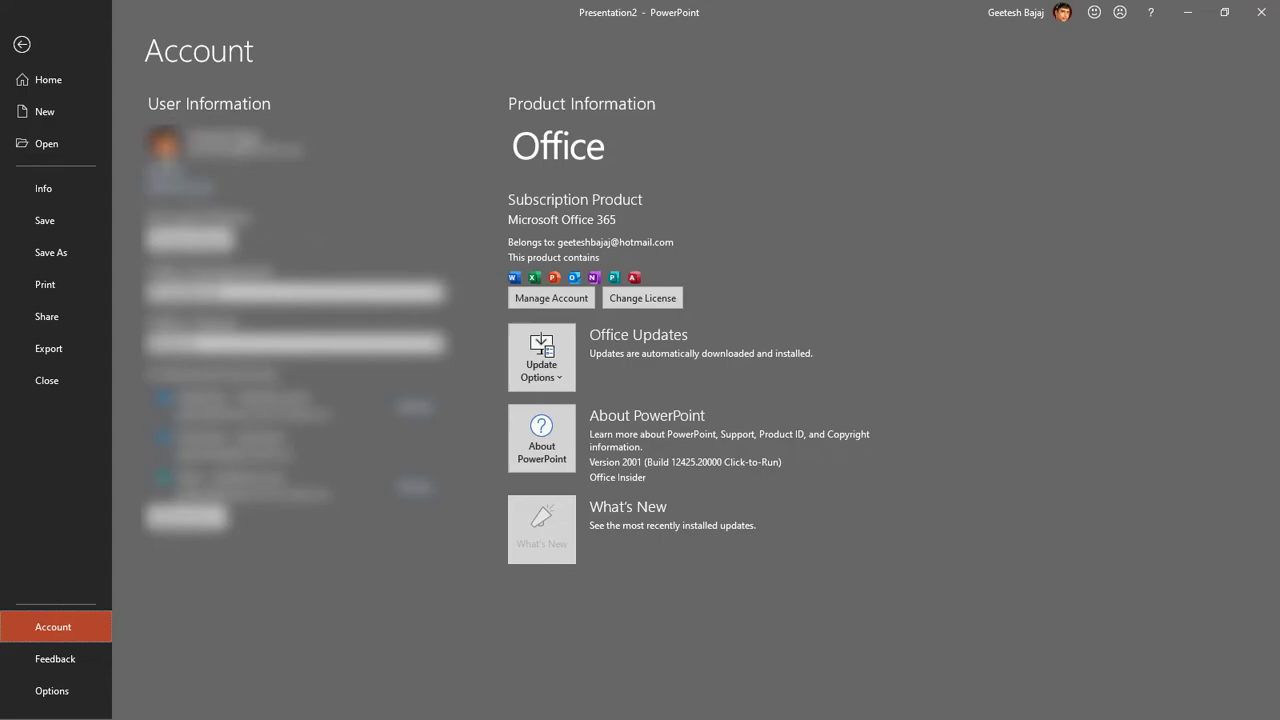
{"action": "left_click", "coordinate": [22, 44]}
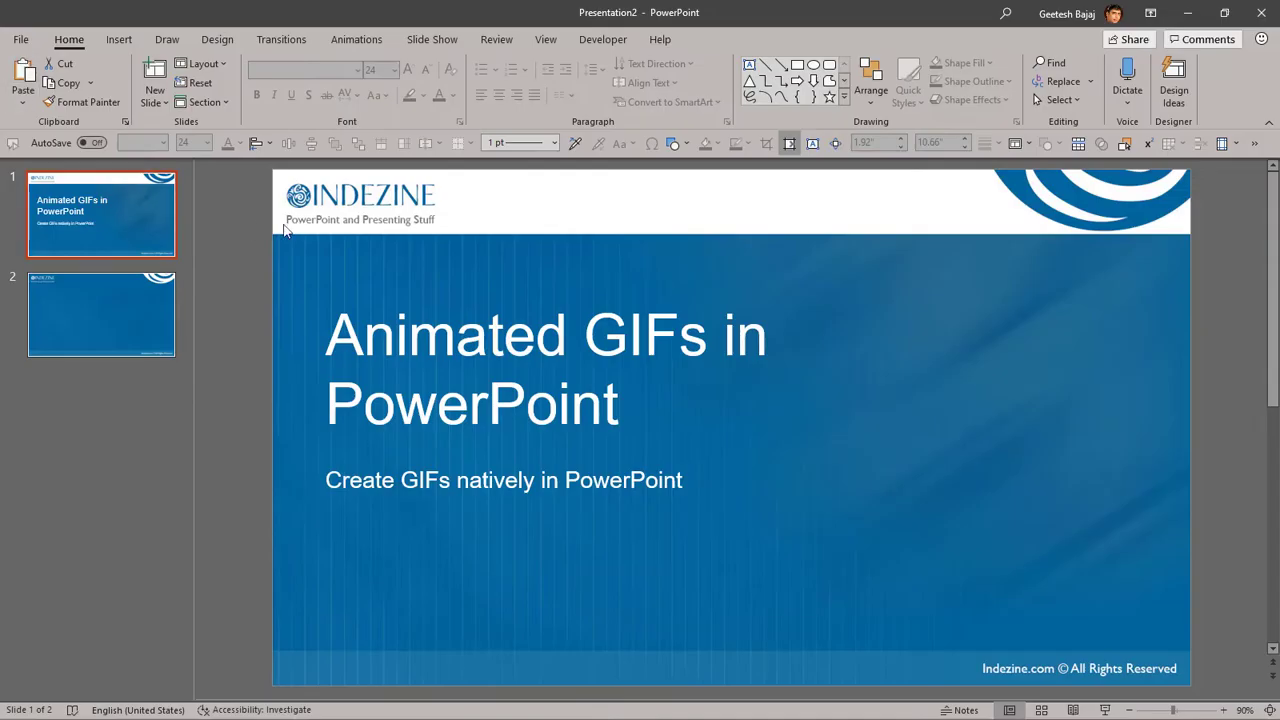
{"action": "left_click", "coordinate": [543, 40]}
{"action": "left_click", "coordinate": [765, 100]}
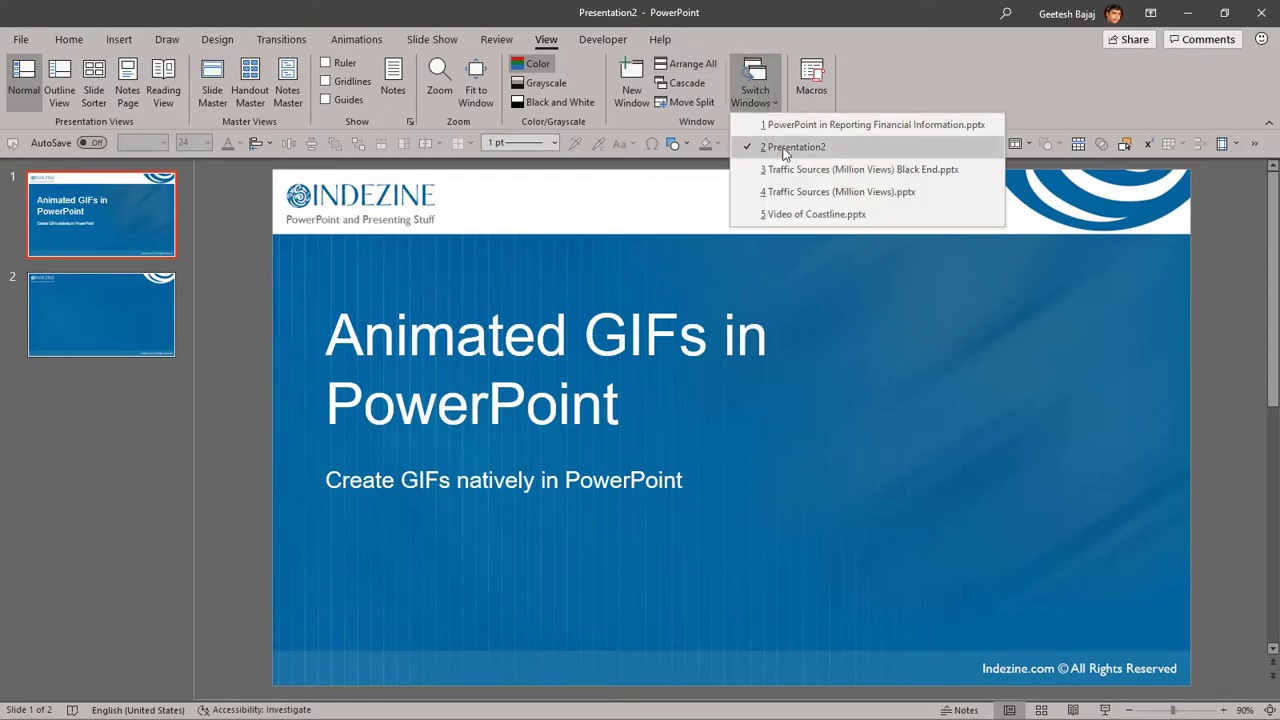
{"action": "left_click", "coordinate": [790, 191]}
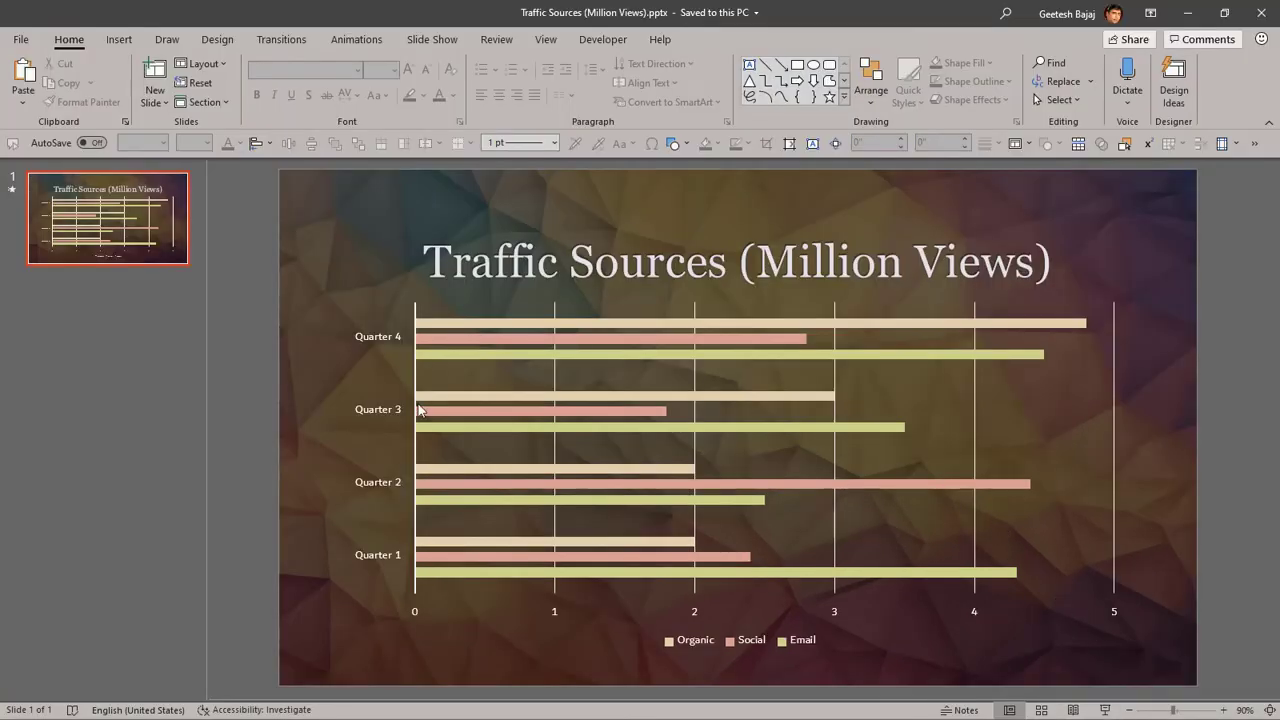
Show Create an Animated GIF export options, keeping Medium quality (480p, 15fps) and 1 second per slide
{"action": "left_click", "coordinate": [20, 44]}
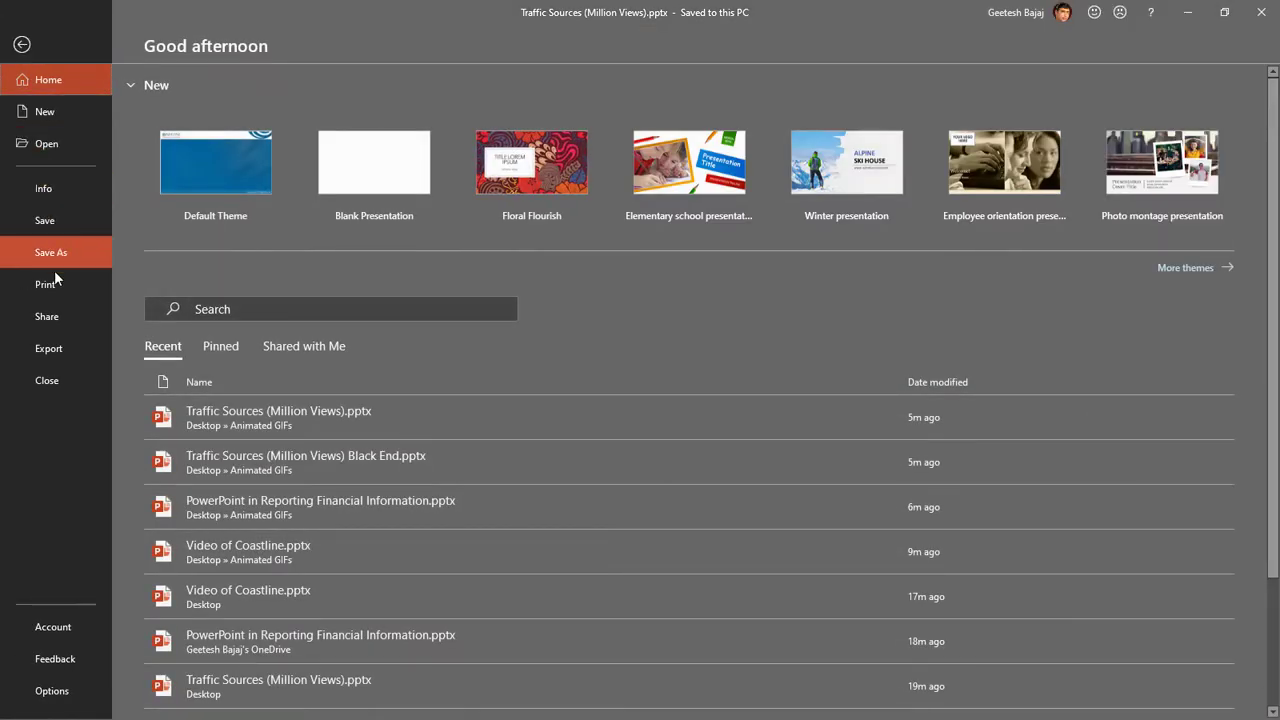
{"action": "left_click", "coordinate": [50, 347]}
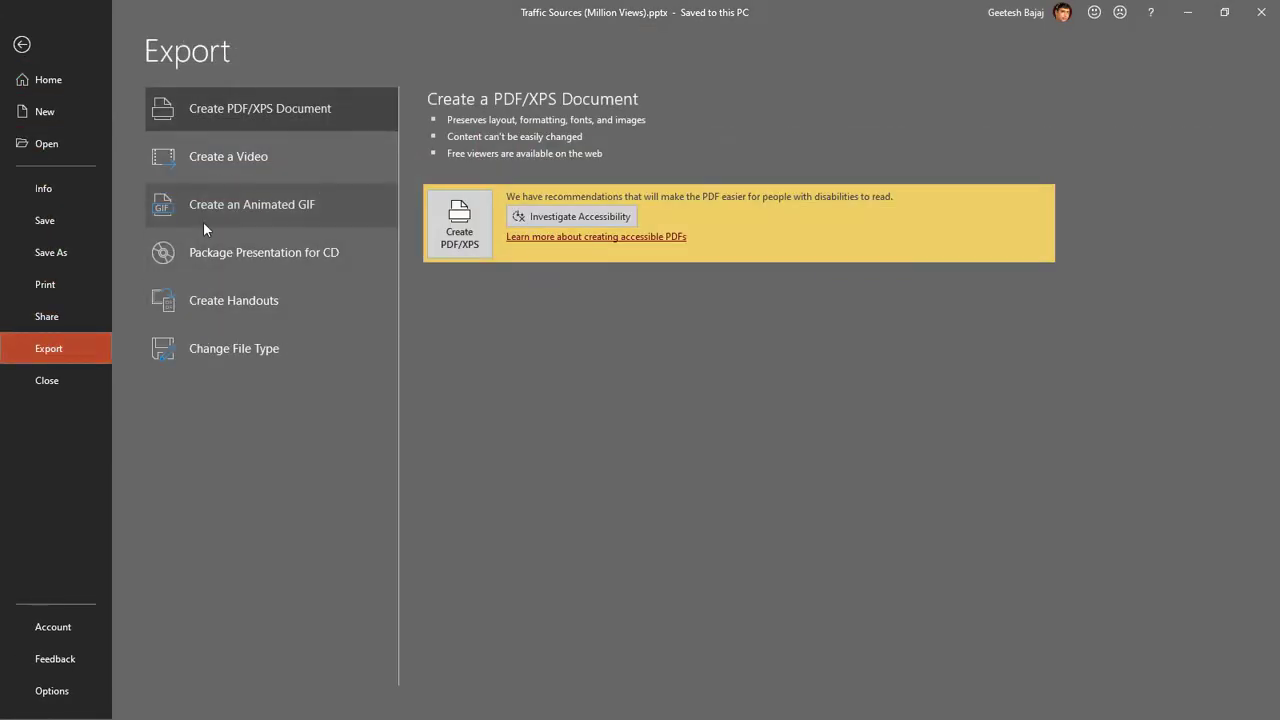
{"action": "left_click", "coordinate": [260, 214]}
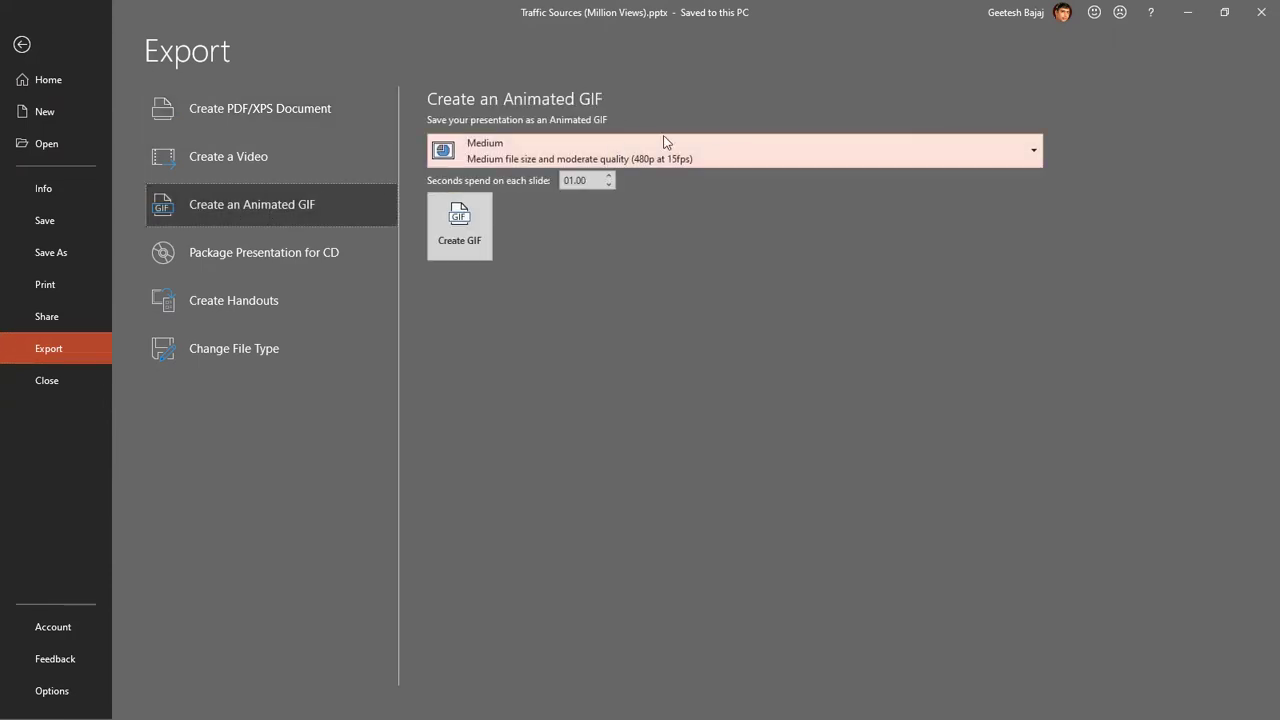
{"action": "left_click", "coordinate": [817, 150]}
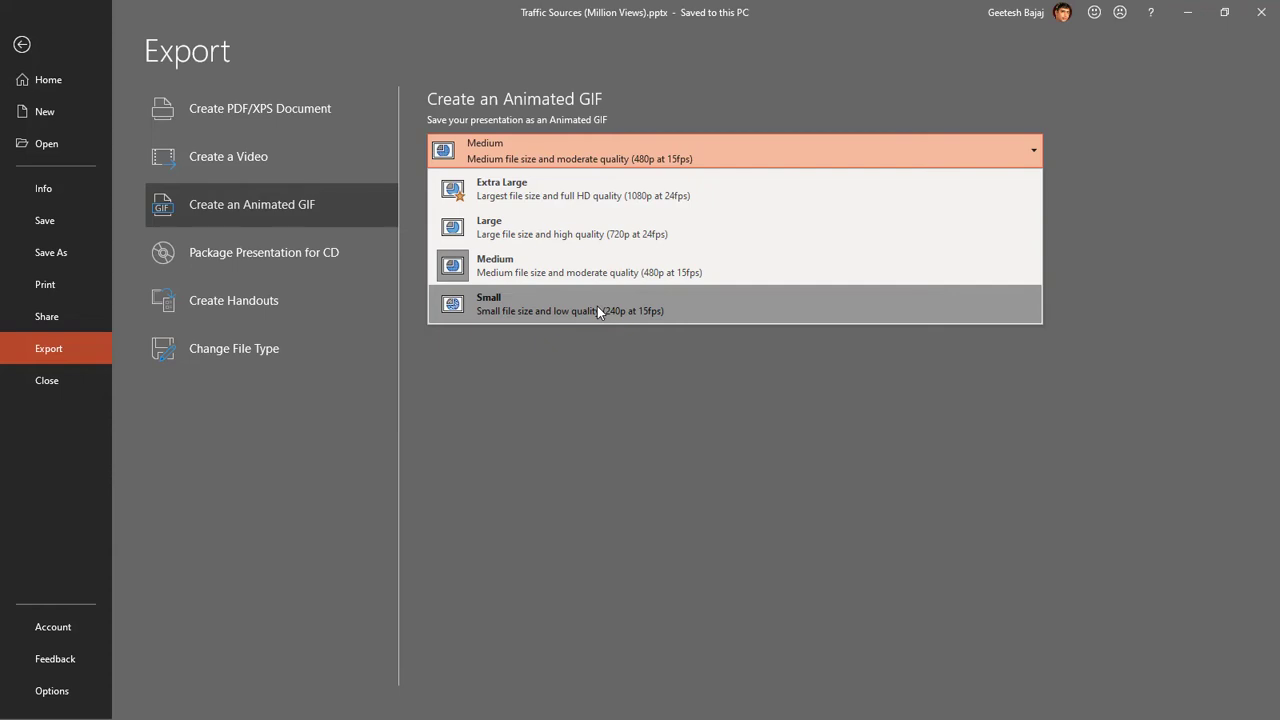
{"action": "left_click", "coordinate": [600, 373]}
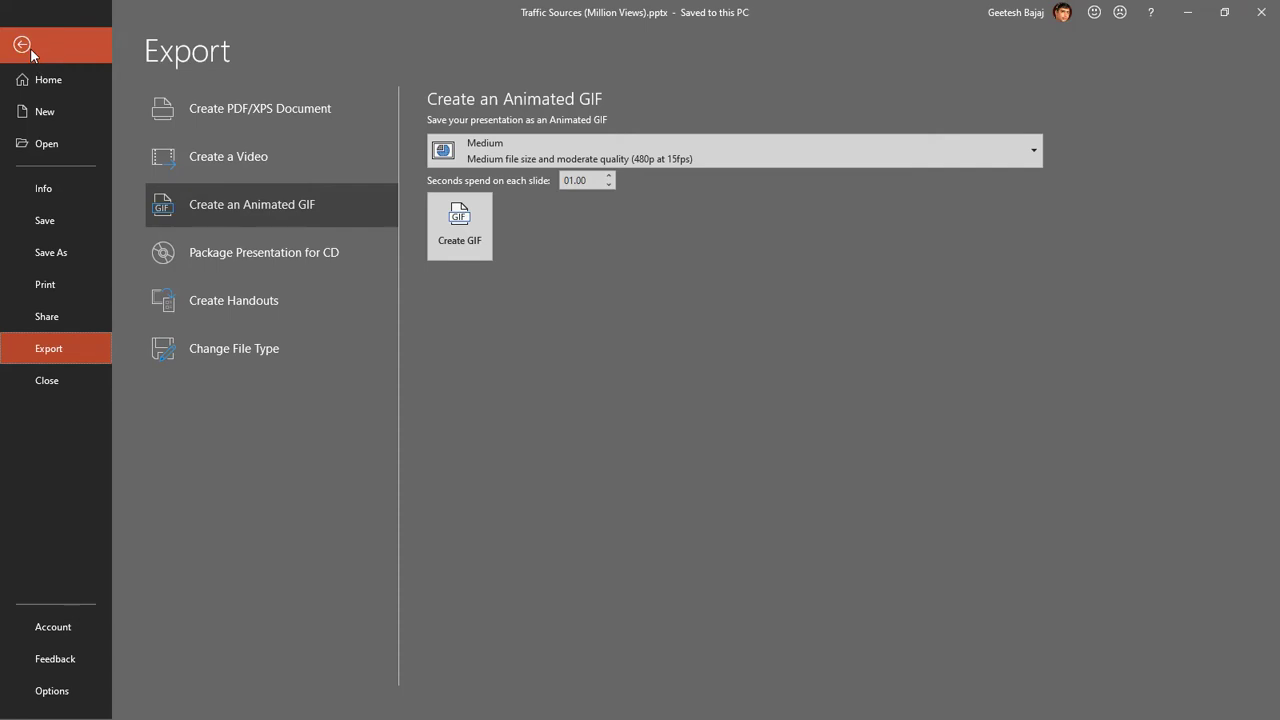
Start creating the GIF, then cancel the Save As dialog in the Animated GIFs folder
{"action": "left_click", "coordinate": [482, 225]}
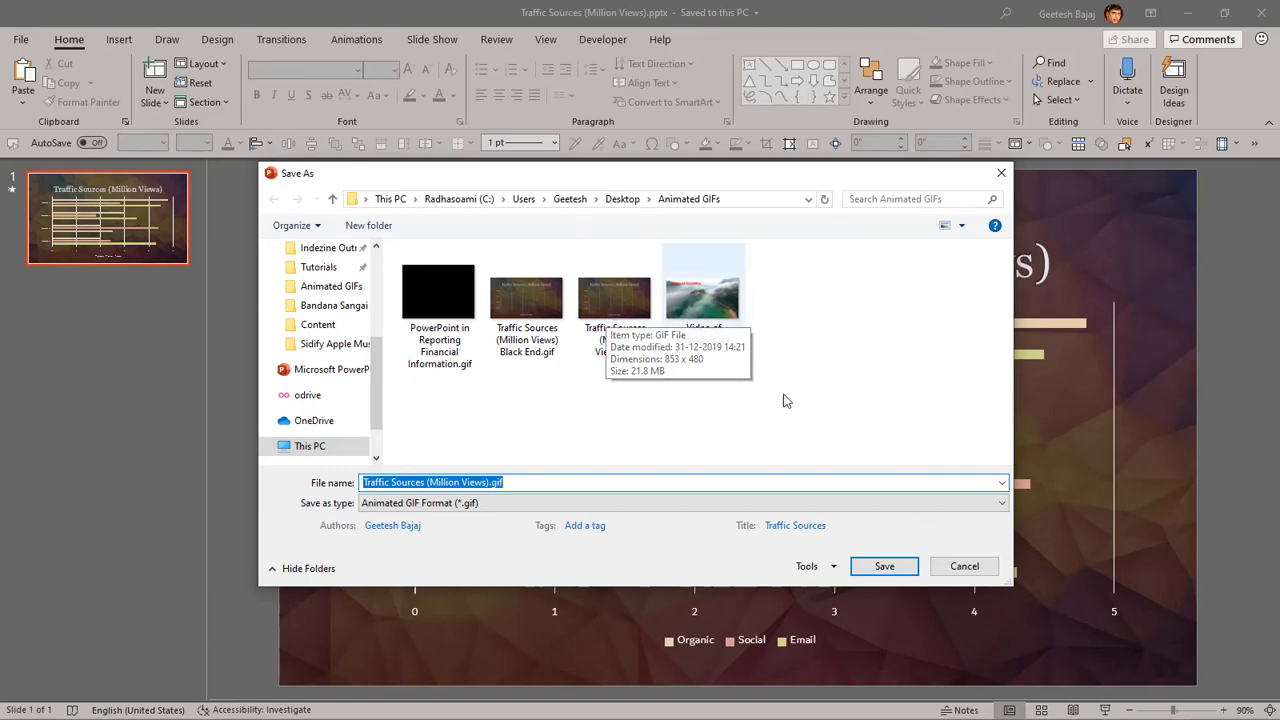
{"action": "left_click", "coordinate": [955, 572]}
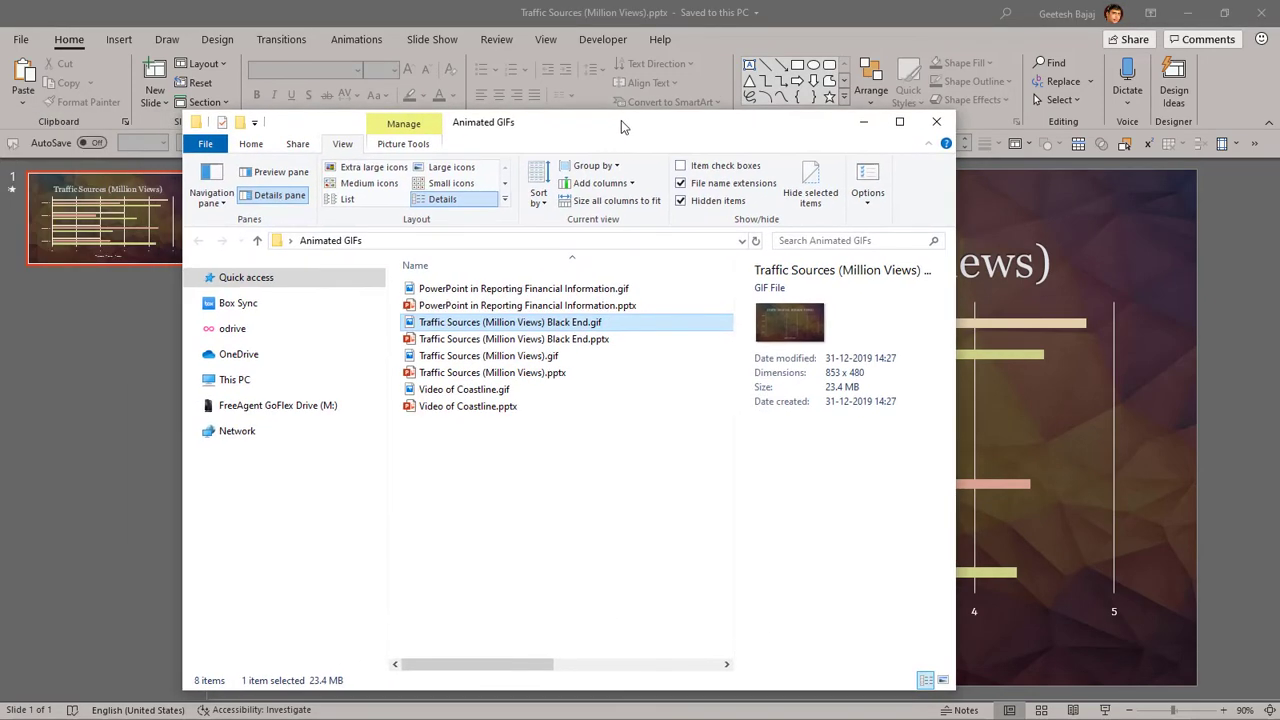
Maximize the Animated GIFs folder and select Traffic Sources (Million Views).gif to see its 853 x 480, 21.8 MB details
{"action": "key", "text": "super+Up"}
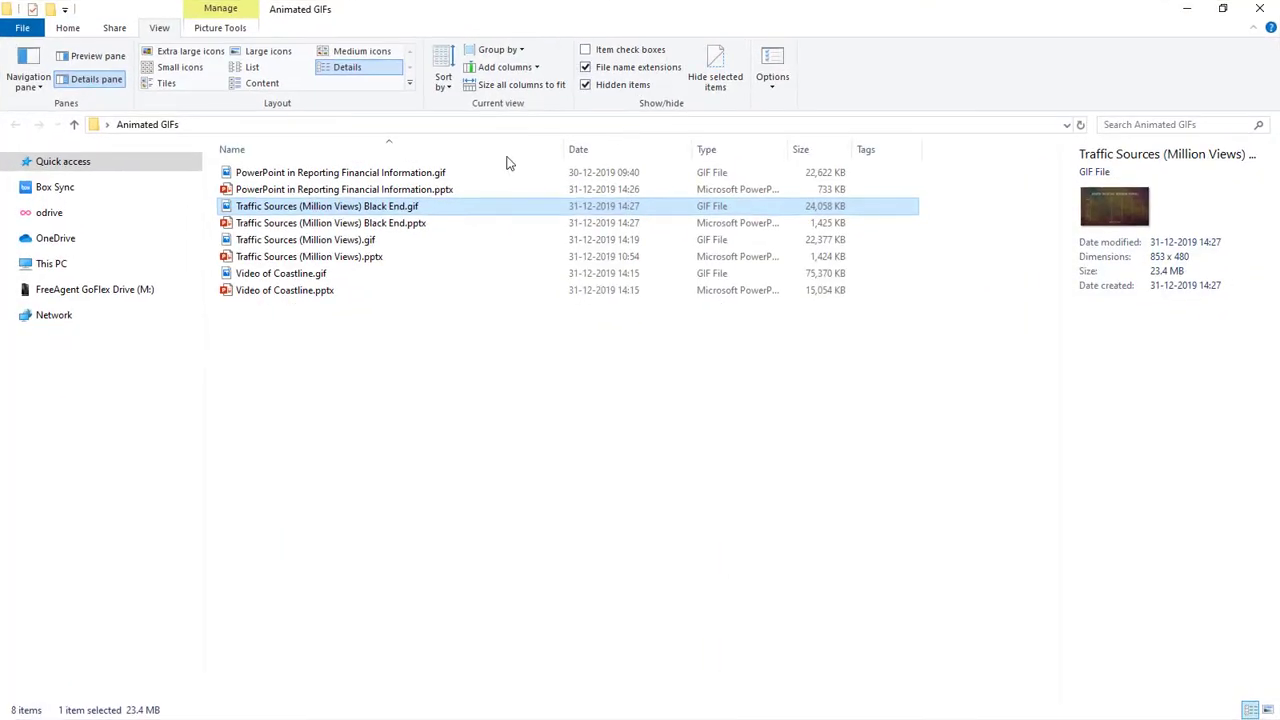
{"action": "left_click", "coordinate": [330, 243]}
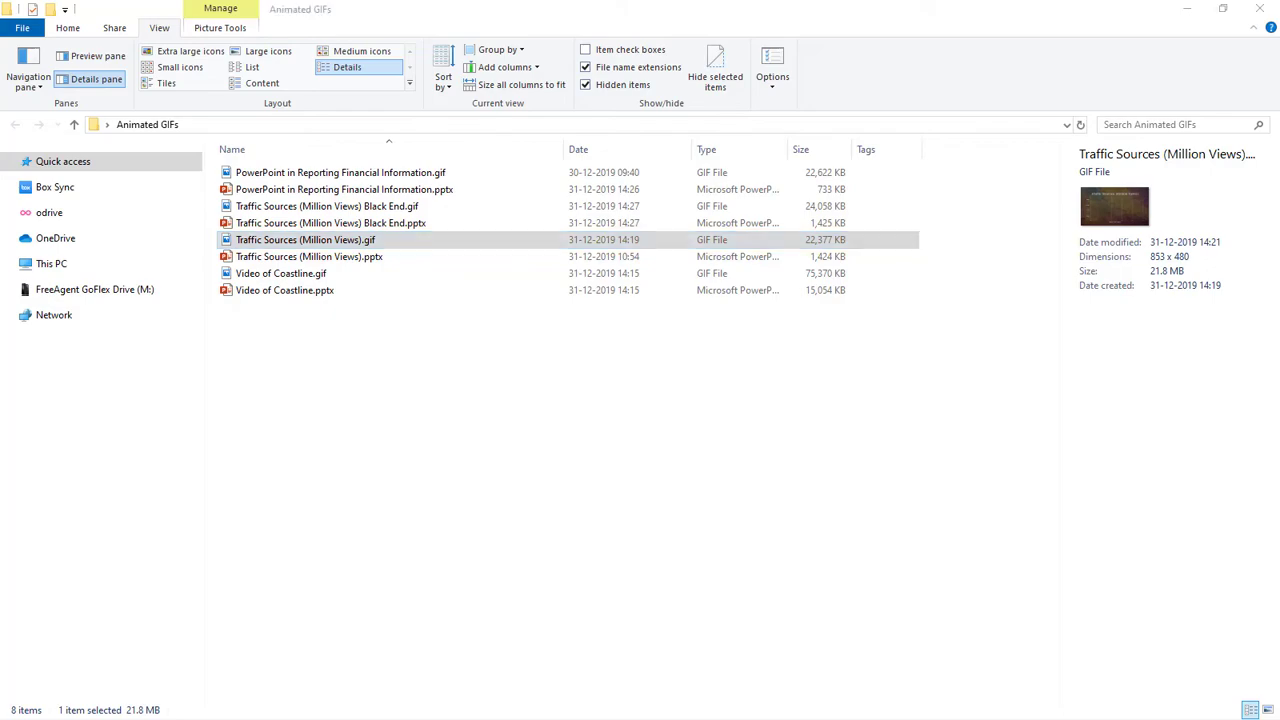
Reload the Traffic Sources (Million Views).gif tab in Chrome to replay the GIF from the start
{"action": "key", "text": "alt+Tab"}
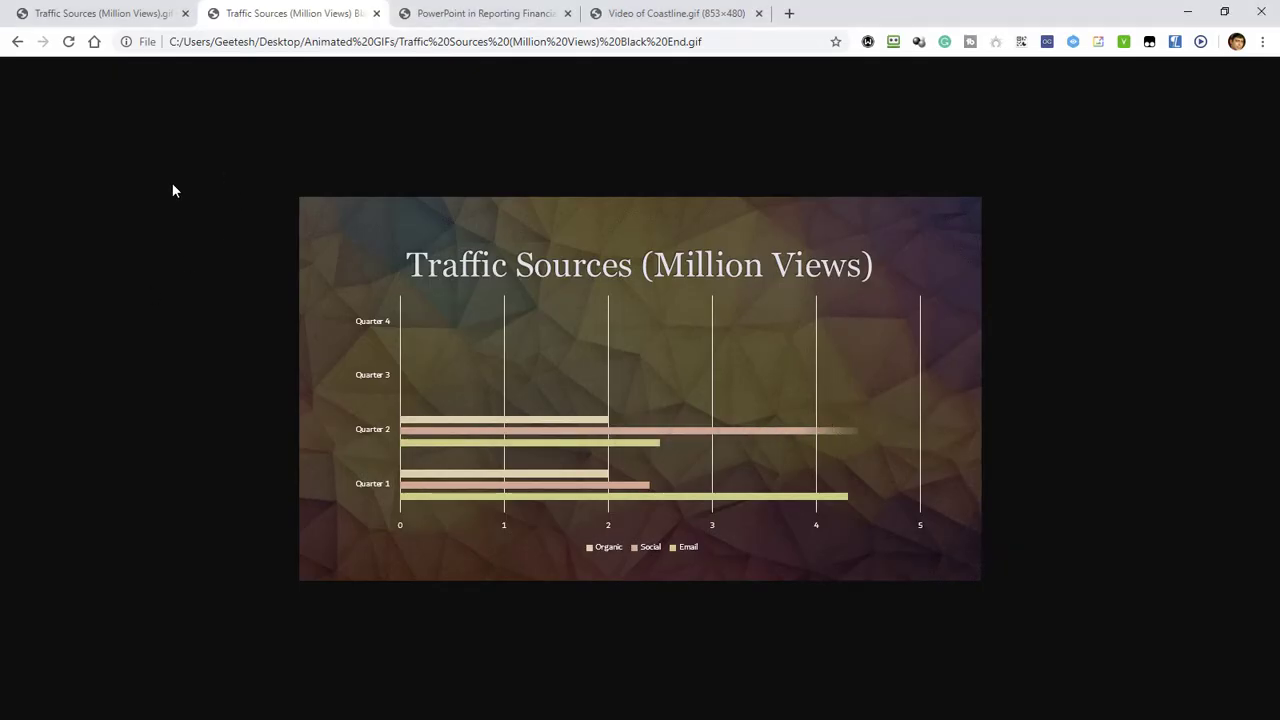
{"action": "left_click", "coordinate": [103, 14]}
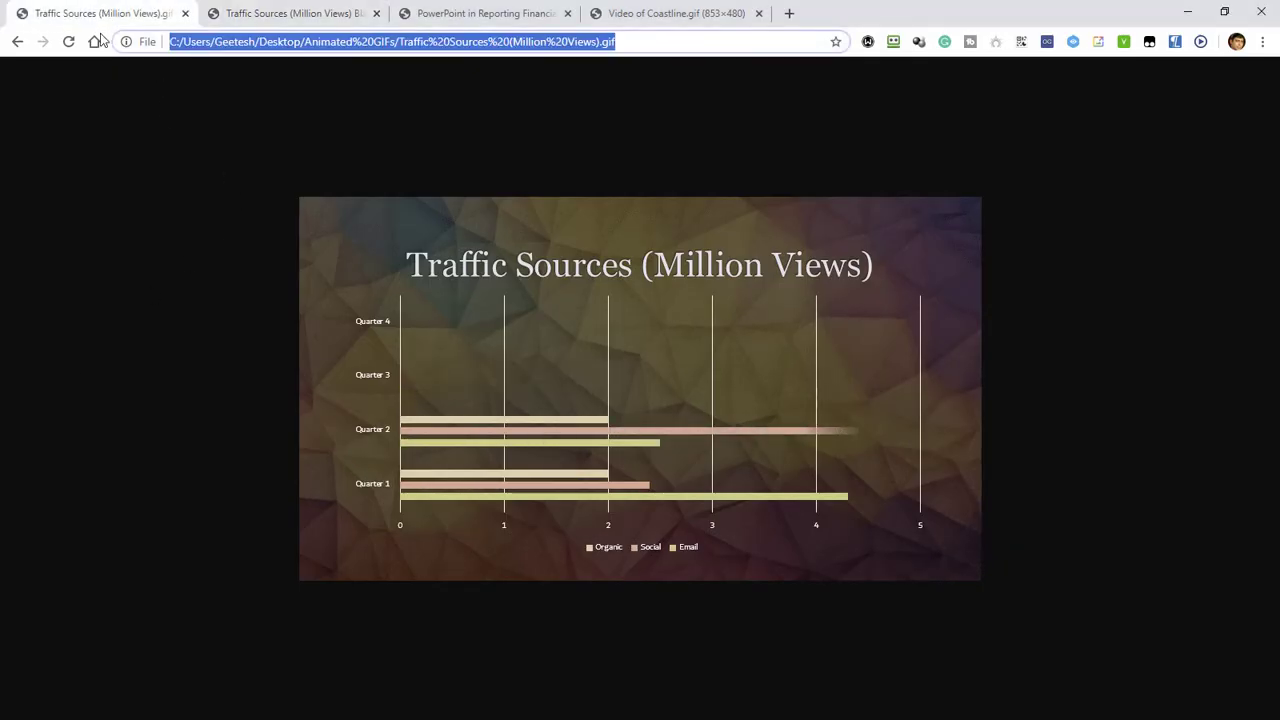
{"action": "left_click", "coordinate": [68, 42]}
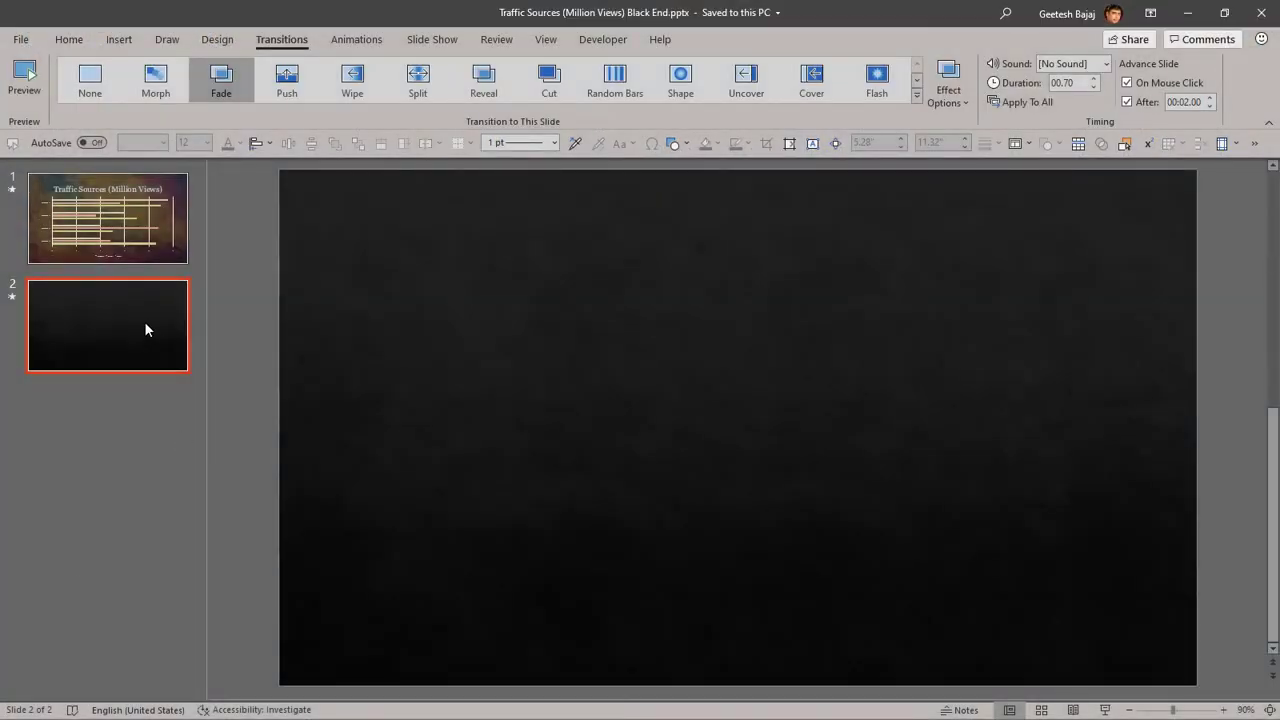
Review both slides' transitions, including the black slide's Fade, then open Create an Animated GIF export settings
{"action": "left_click", "coordinate": [143, 252]}
{"action": "left_click", "coordinate": [142, 307]}
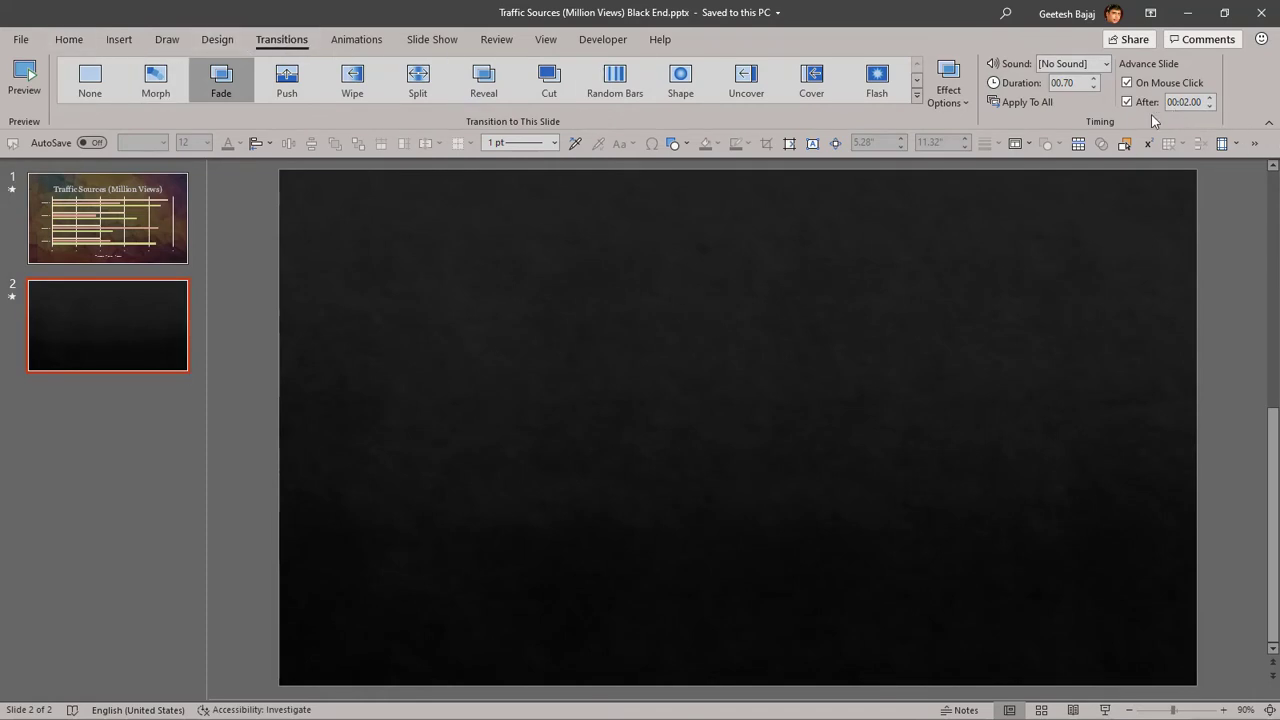
{"action": "left_click", "coordinate": [20, 40]}
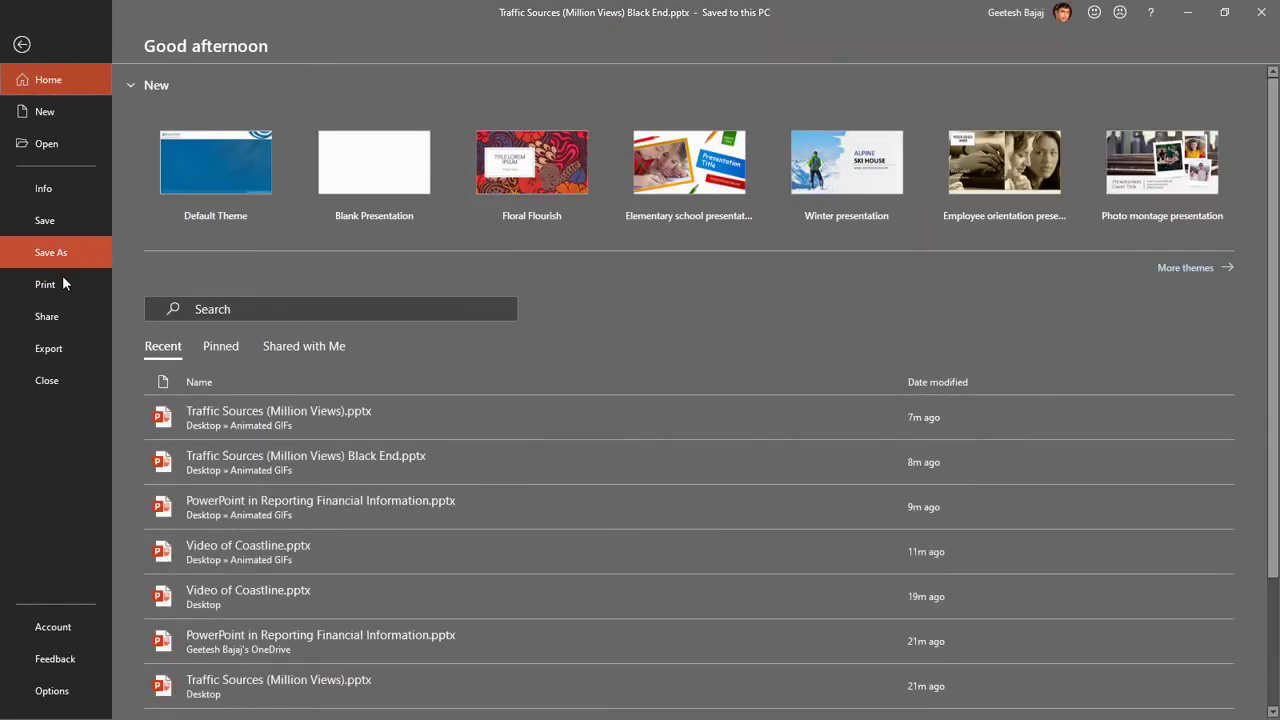
{"action": "left_click", "coordinate": [63, 341]}
{"action": "left_click", "coordinate": [222, 214]}
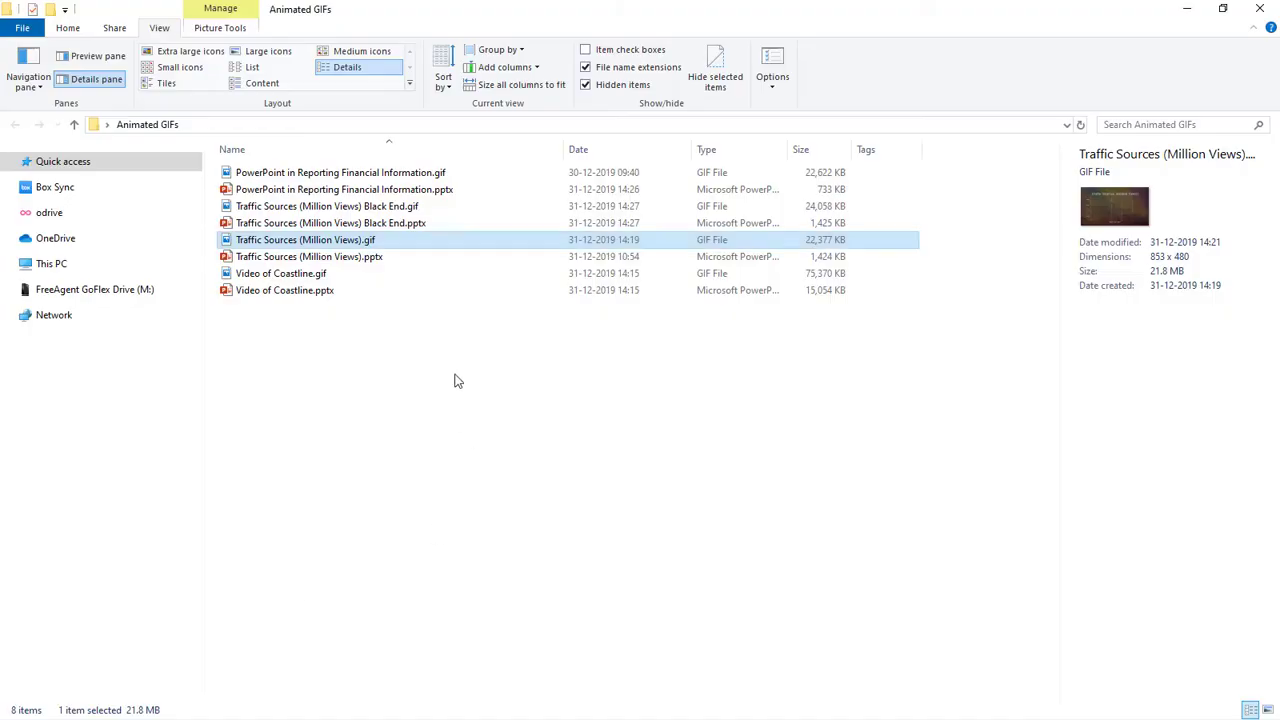
Select Traffic Sources (Million Views) Black End.gif to see its 23.4 MB, 853 x 480 details, then return to Chrome
{"action": "left_click", "coordinate": [378, 209]}
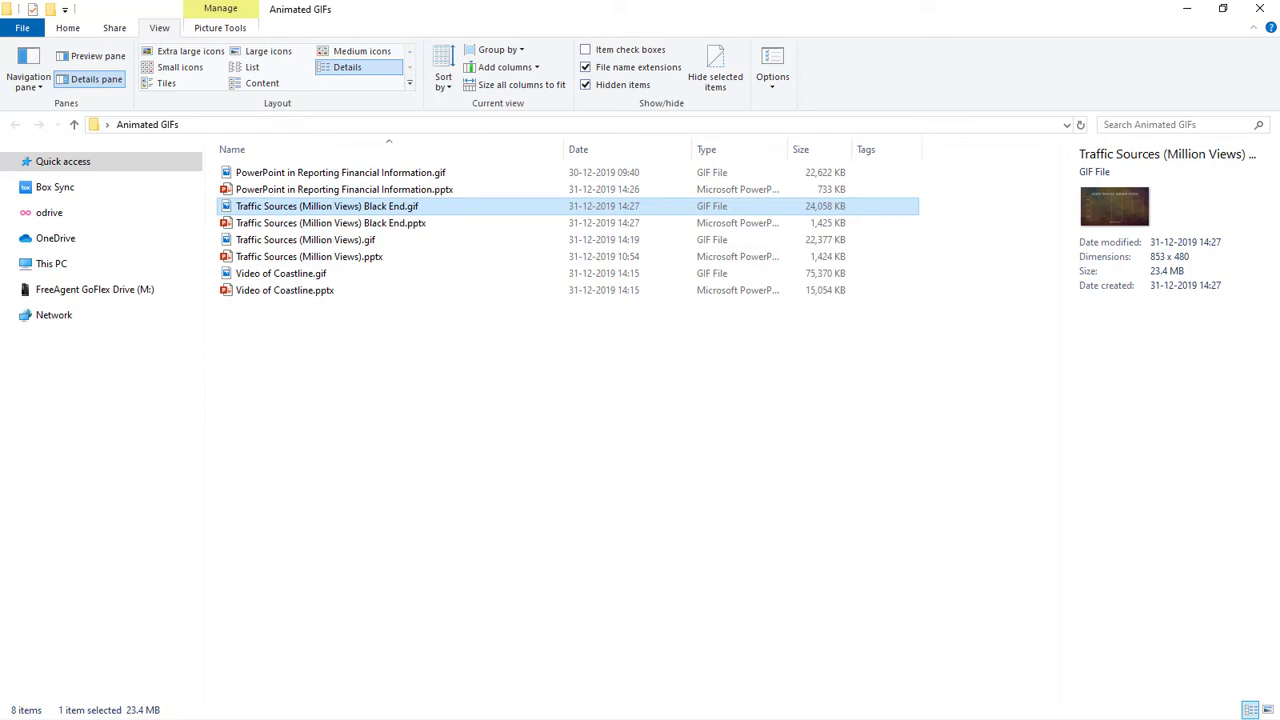
{"action": "key", "text": "alt+Tab"}
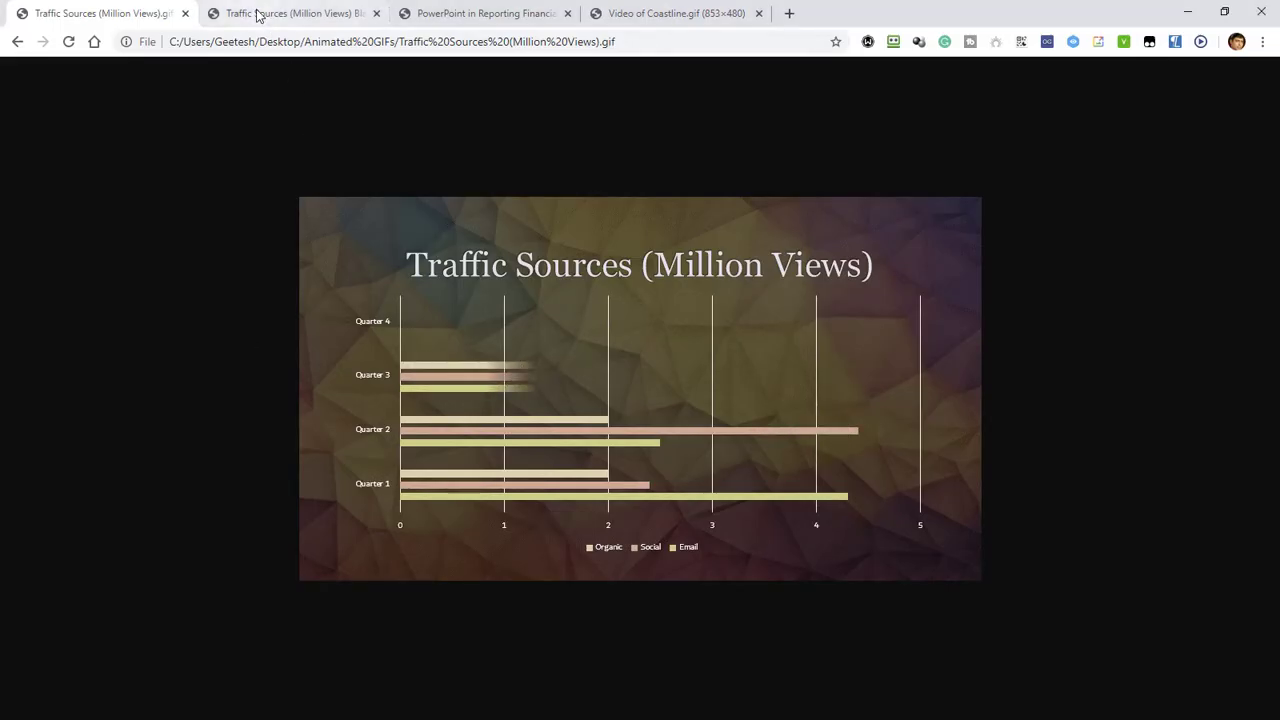
Reload the Traffic Sources (Million Views) Black End.gif tab to replay it from the start
{"action": "left_click", "coordinate": [258, 14]}
{"action": "left_click", "coordinate": [70, 44]}
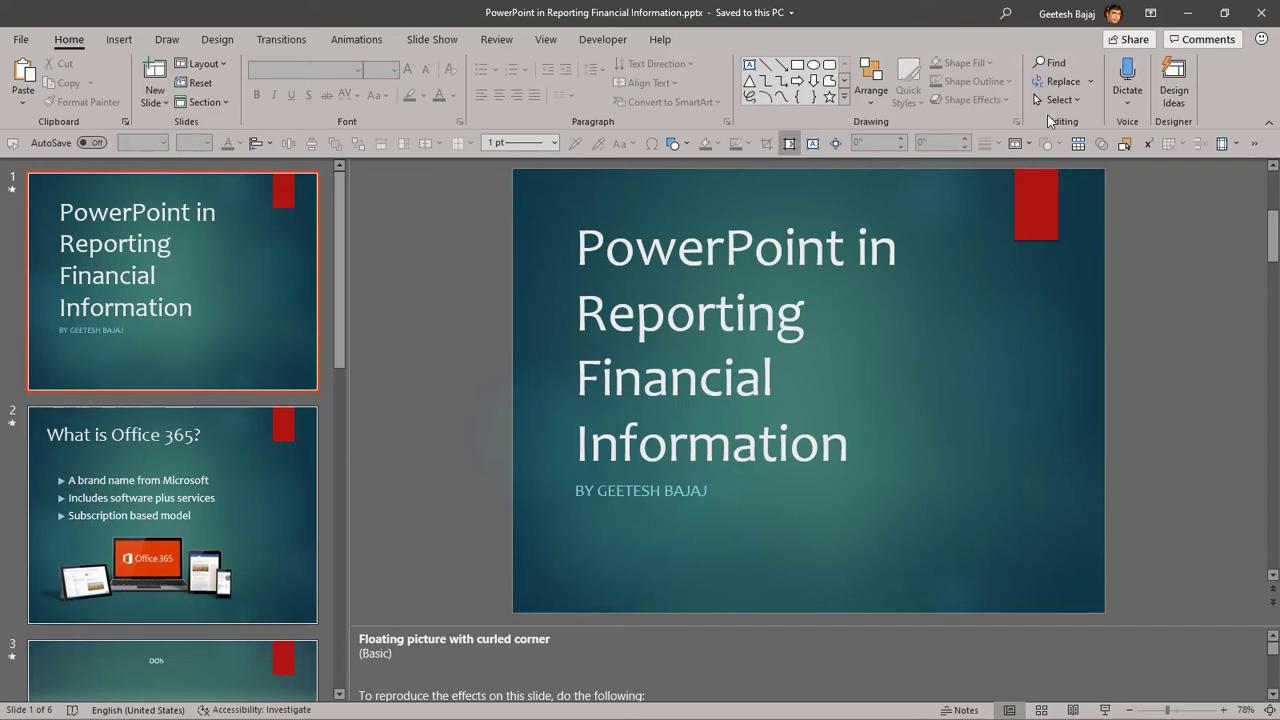
{"action": "left_click", "coordinate": [217, 39]}
{"action": "left_click", "coordinate": [1132, 109]}
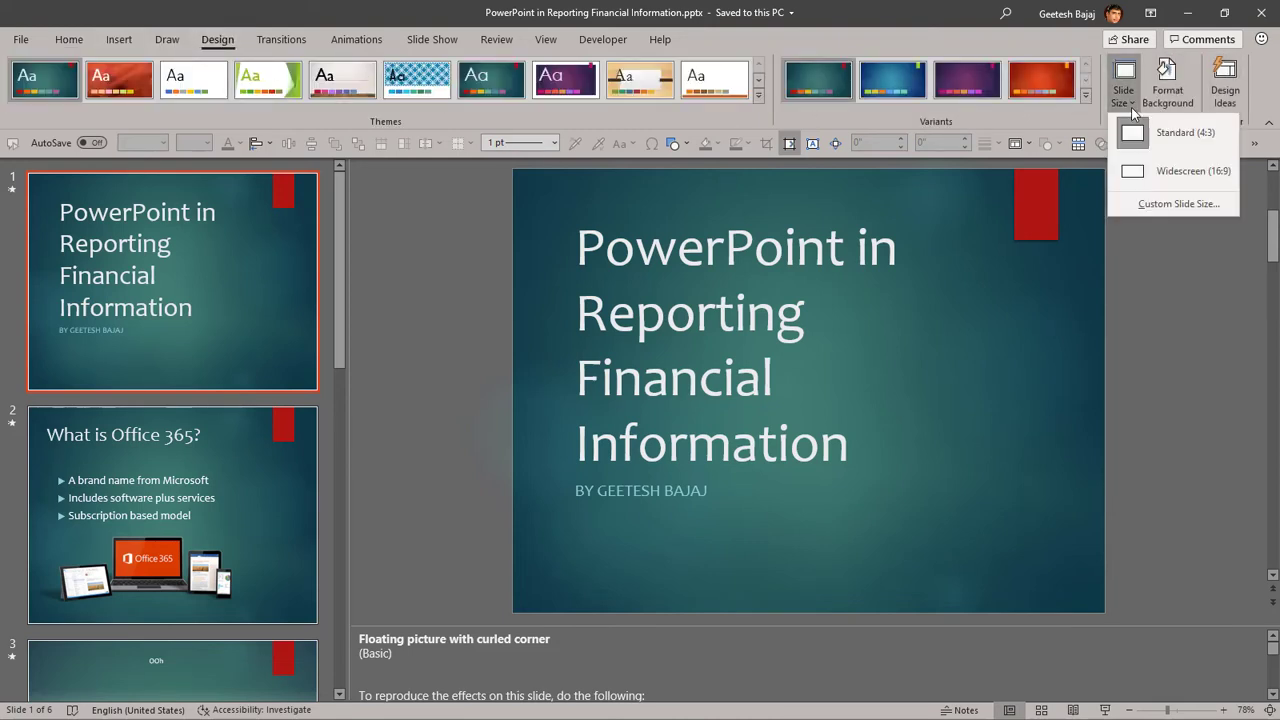
{"action": "left_click", "coordinate": [1160, 203]}
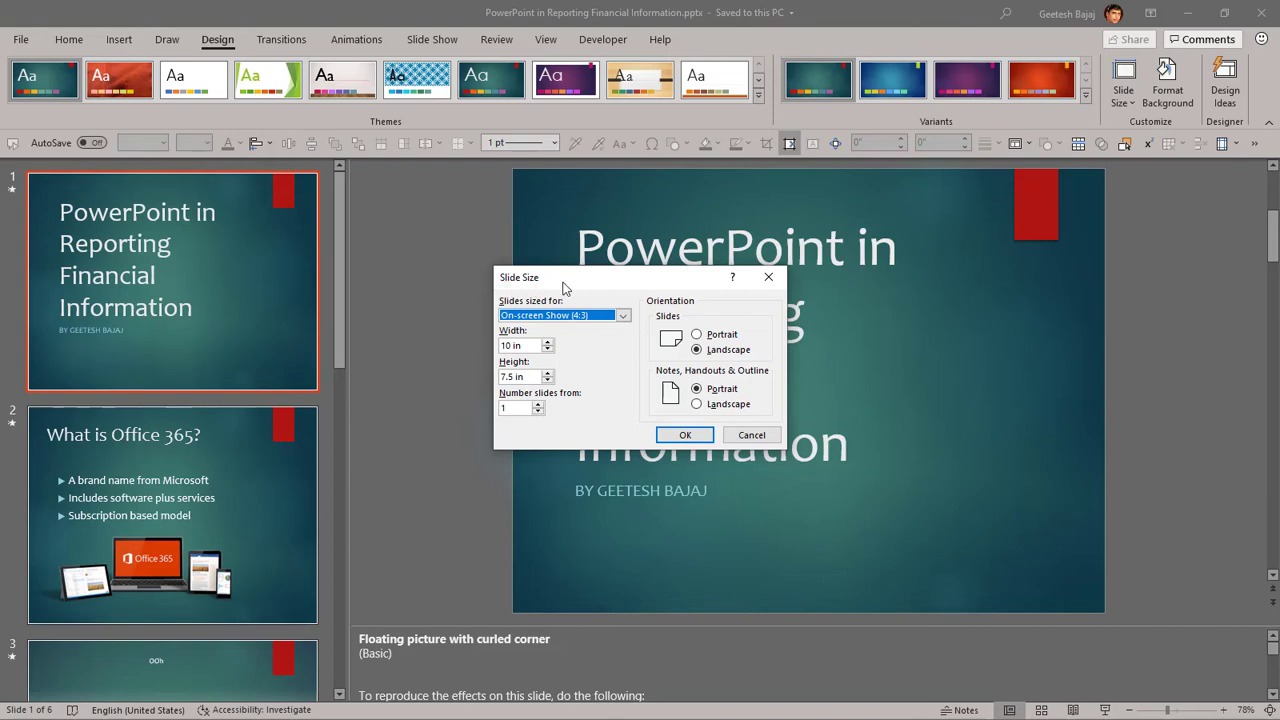
{"action": "left_click", "coordinate": [751, 434]}
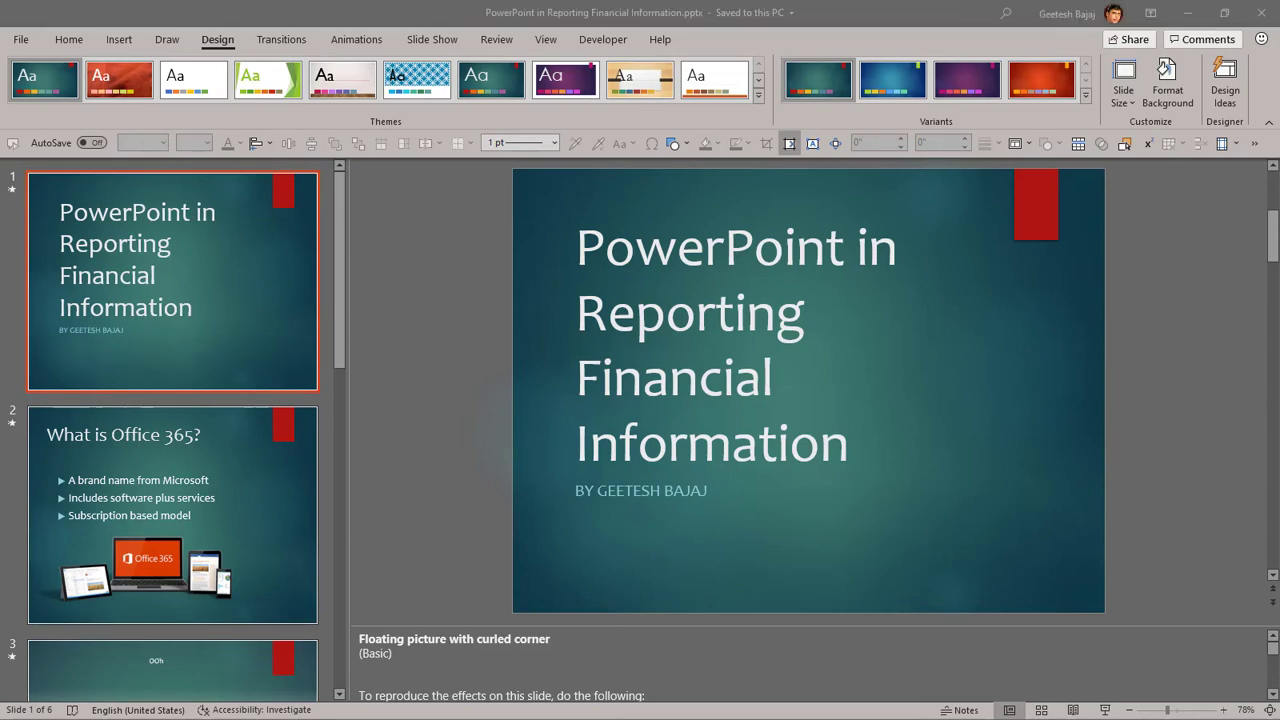
Compare the financial GIF (640 x 480, 22.0 MB) with its .pptx file in Explorer, then minimize the folder
{"action": "key", "text": "alt+Tab"}
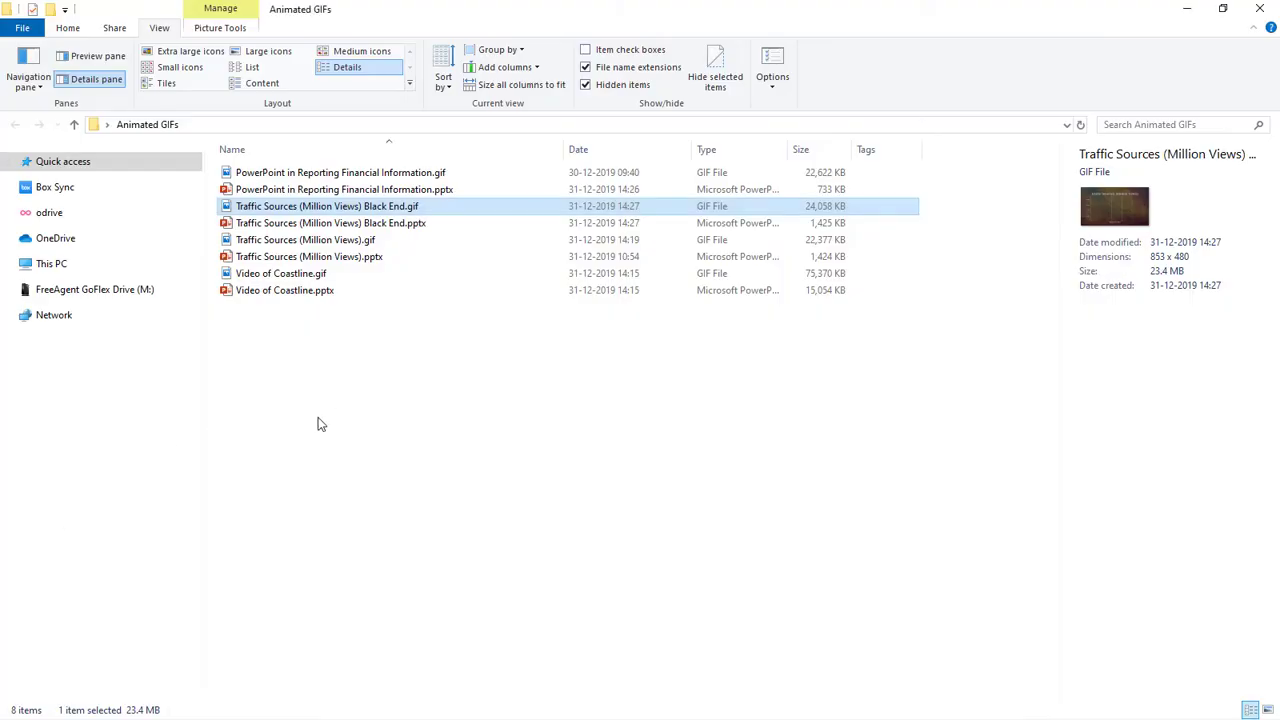
{"action": "left_click", "coordinate": [332, 176]}
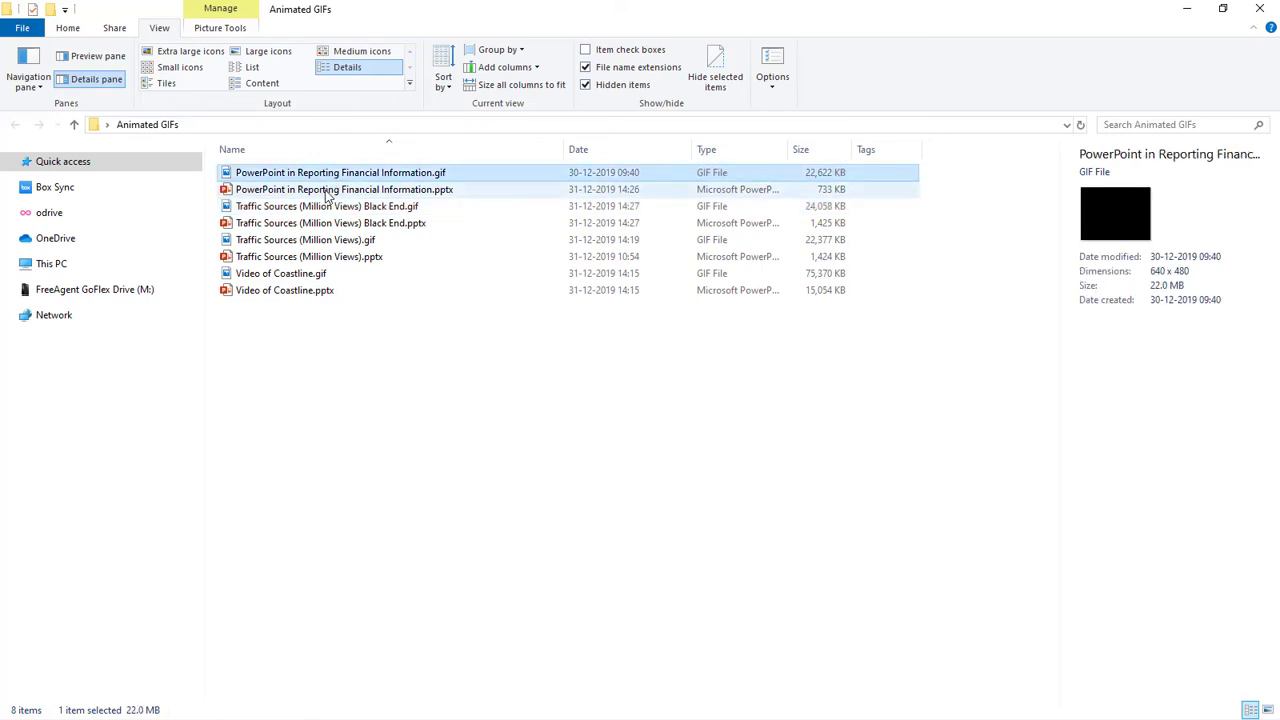
{"action": "left_click", "coordinate": [326, 192]}
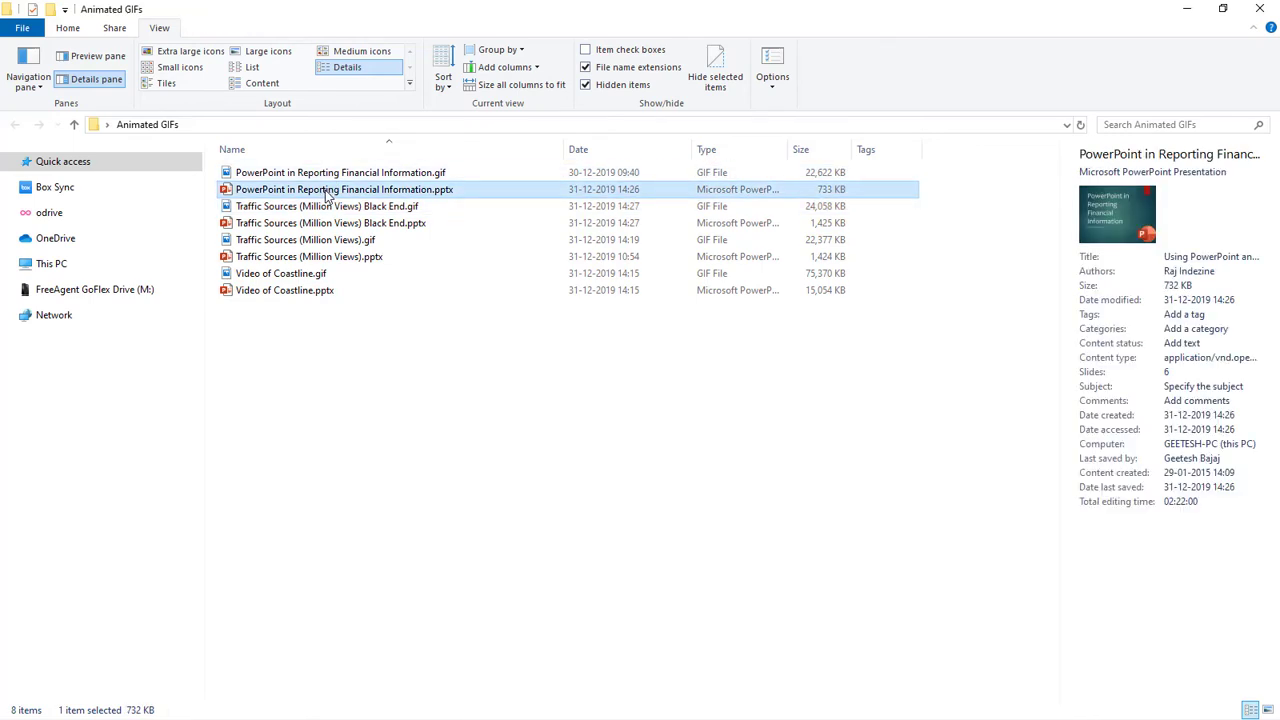
{"action": "left_click", "coordinate": [274, 175]}
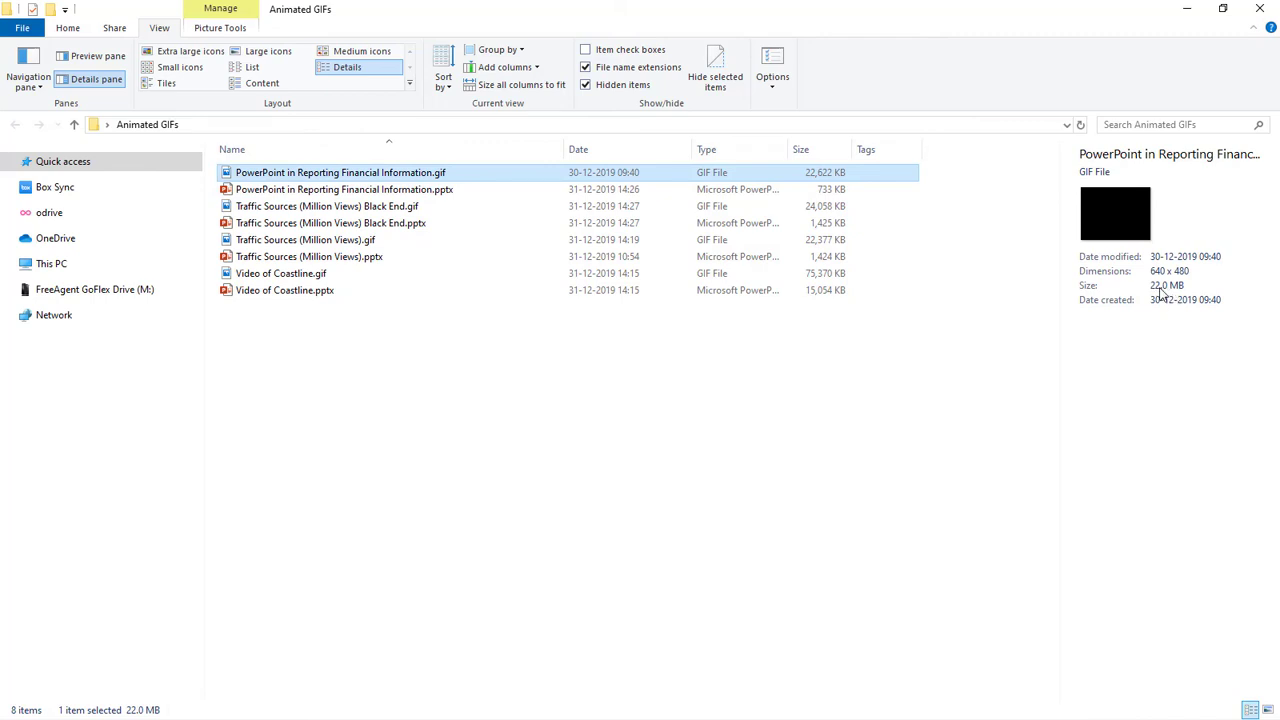
{"action": "left_click", "coordinate": [1195, 14]}
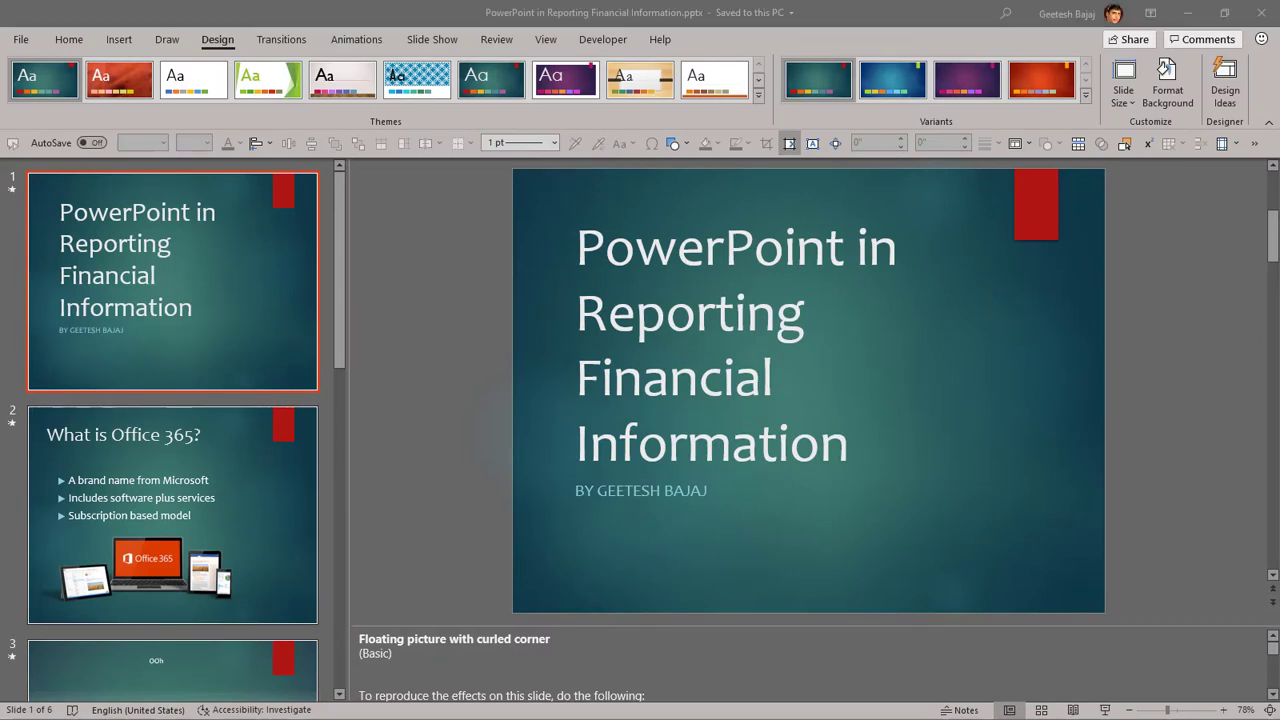
Reload the PowerPoint in Reporting Financial Information GIF tab in Chrome to replay it, then minimize Chrome
{"action": "key", "text": "alt+Tab"}
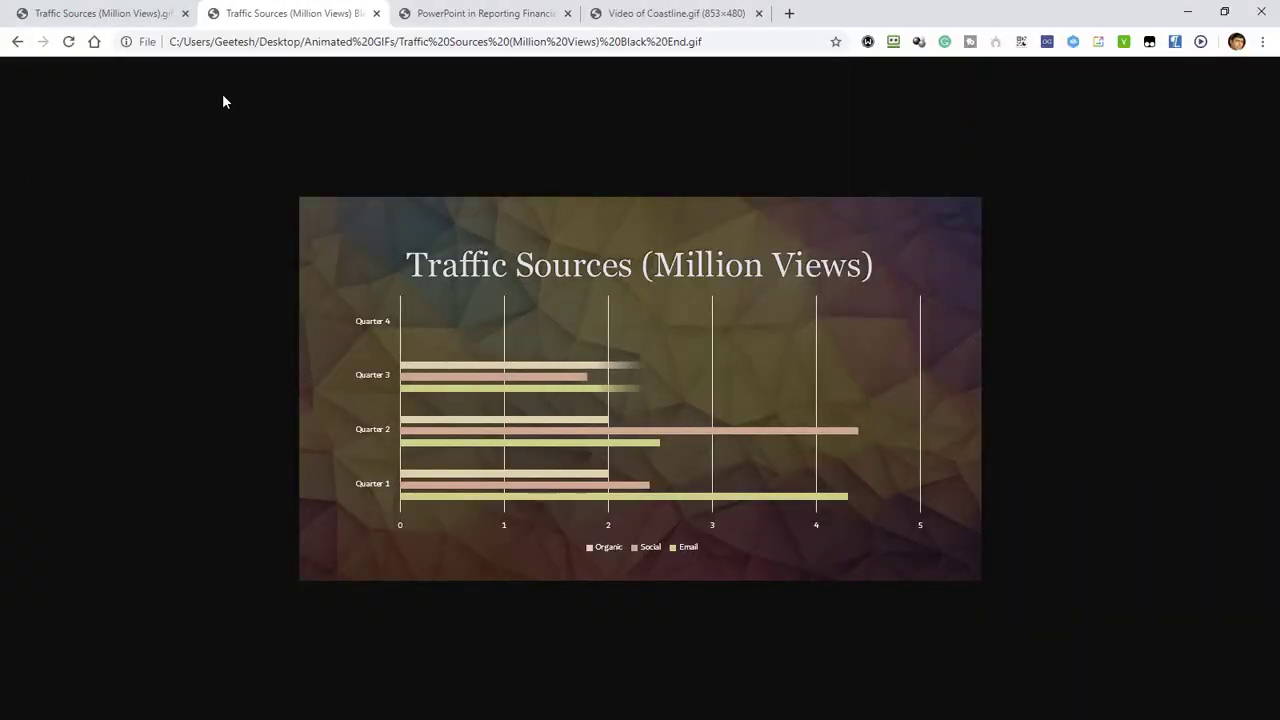
{"action": "left_click", "coordinate": [472, 14]}
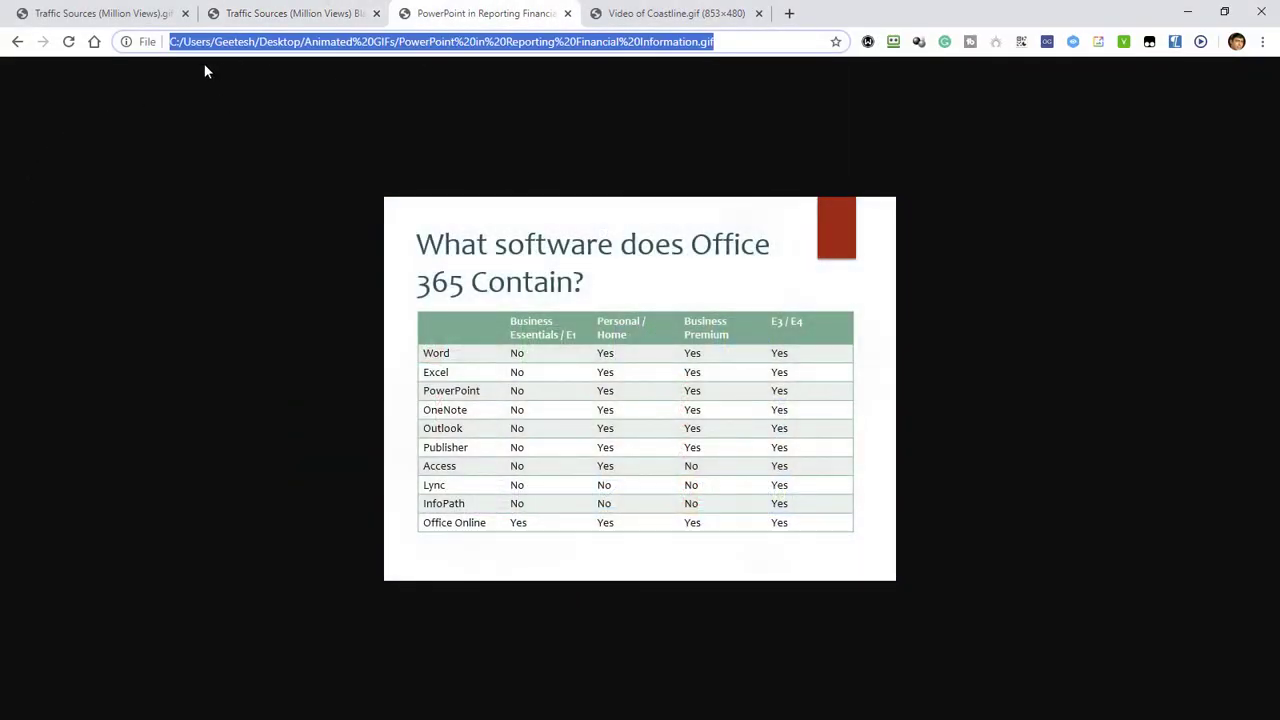
{"action": "left_click", "coordinate": [69, 42]}
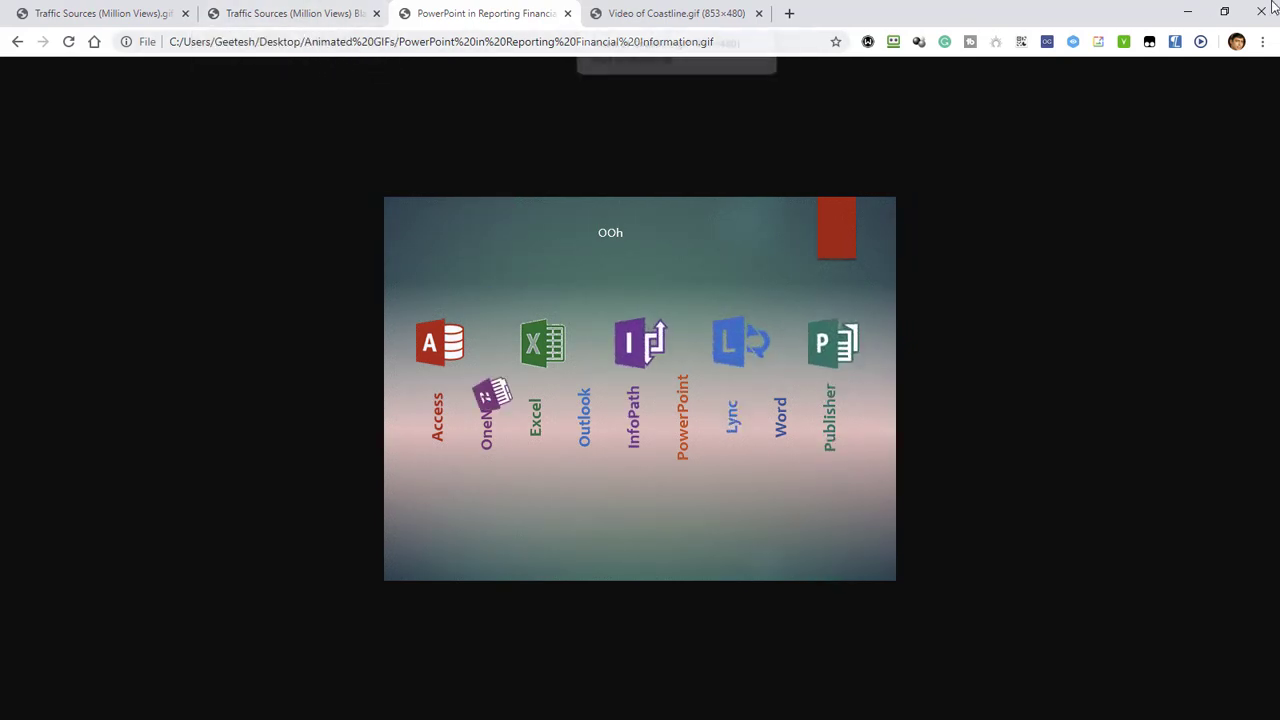
{"action": "left_click", "coordinate": [1186, 17]}
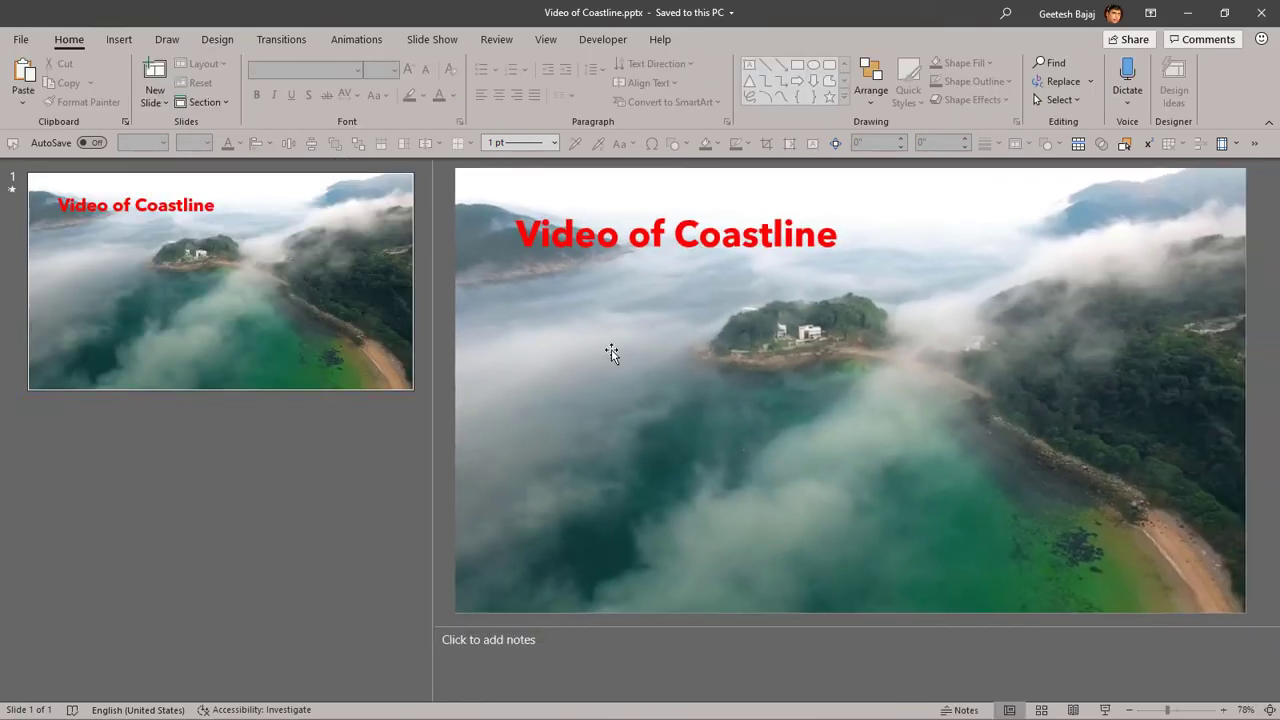
Select the coastline video and title, then play and pause the video in Slide Show before returning to editing
{"action": "left_click", "coordinate": [607, 347]}
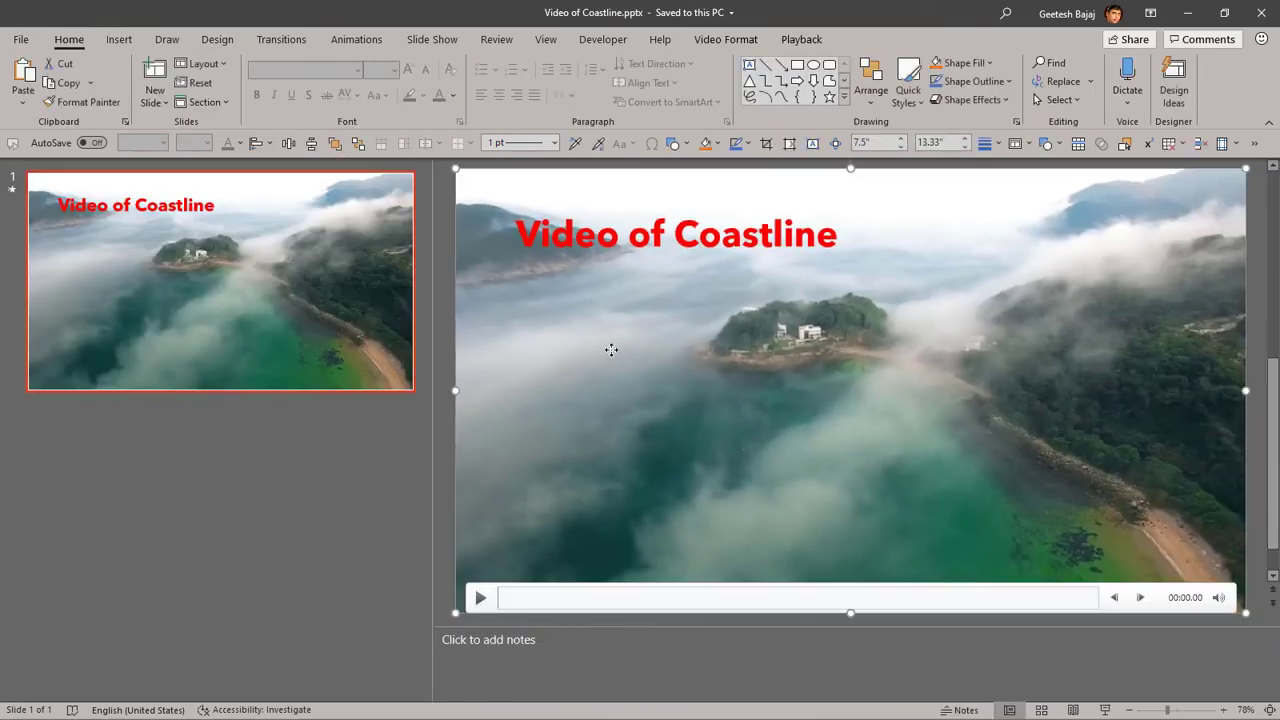
{"action": "left_click", "coordinate": [568, 243]}
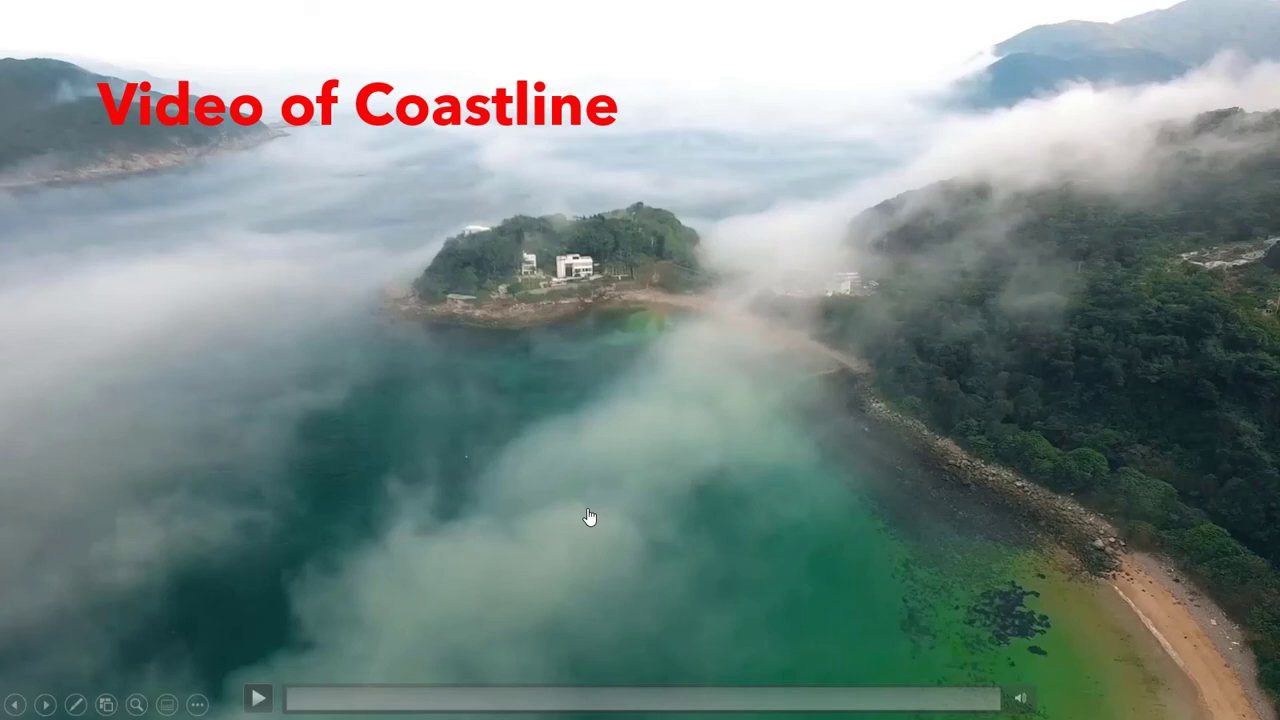
{"action": "left_click", "coordinate": [259, 699]}
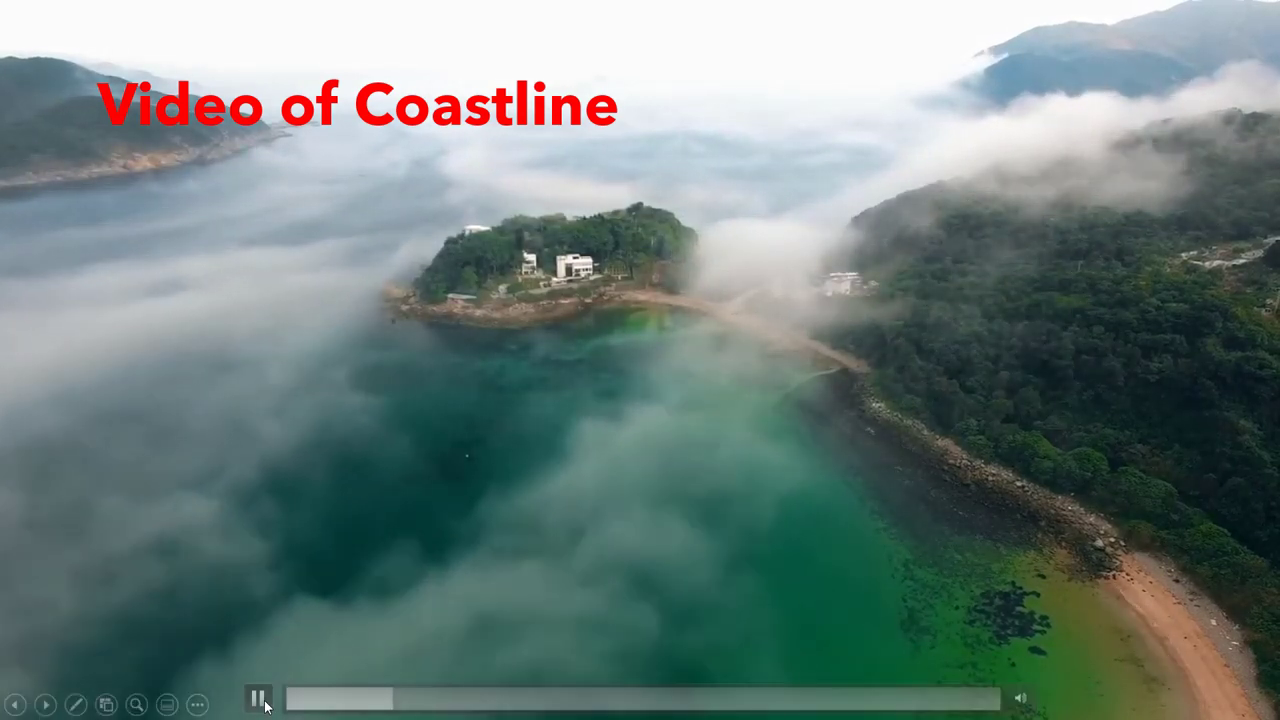
{"action": "left_click", "coordinate": [259, 699]}
{"action": "key", "text": "Escape"}
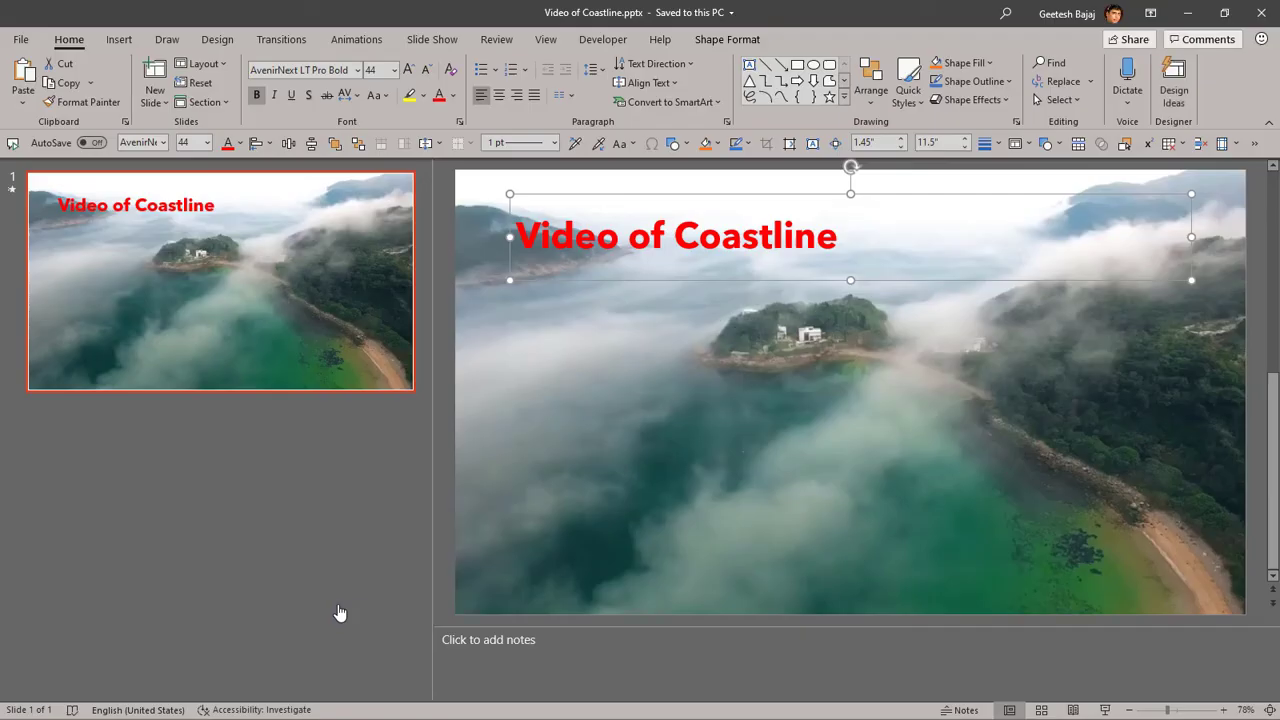
{"action": "left_click", "coordinate": [337, 609]}
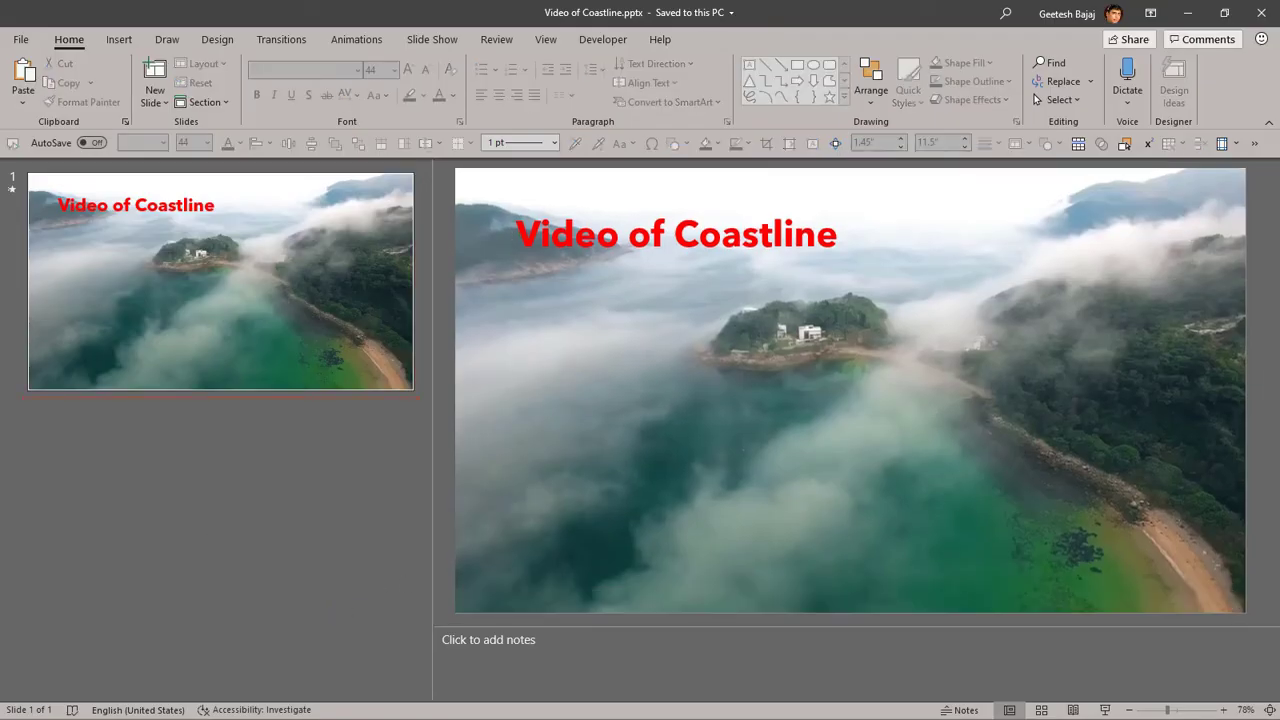
Compare Video of Coastline.gif (853 x 480, 73.6 MB) with its 15,054 KB presentation in Explorer
{"action": "key", "text": "alt+Tab"}
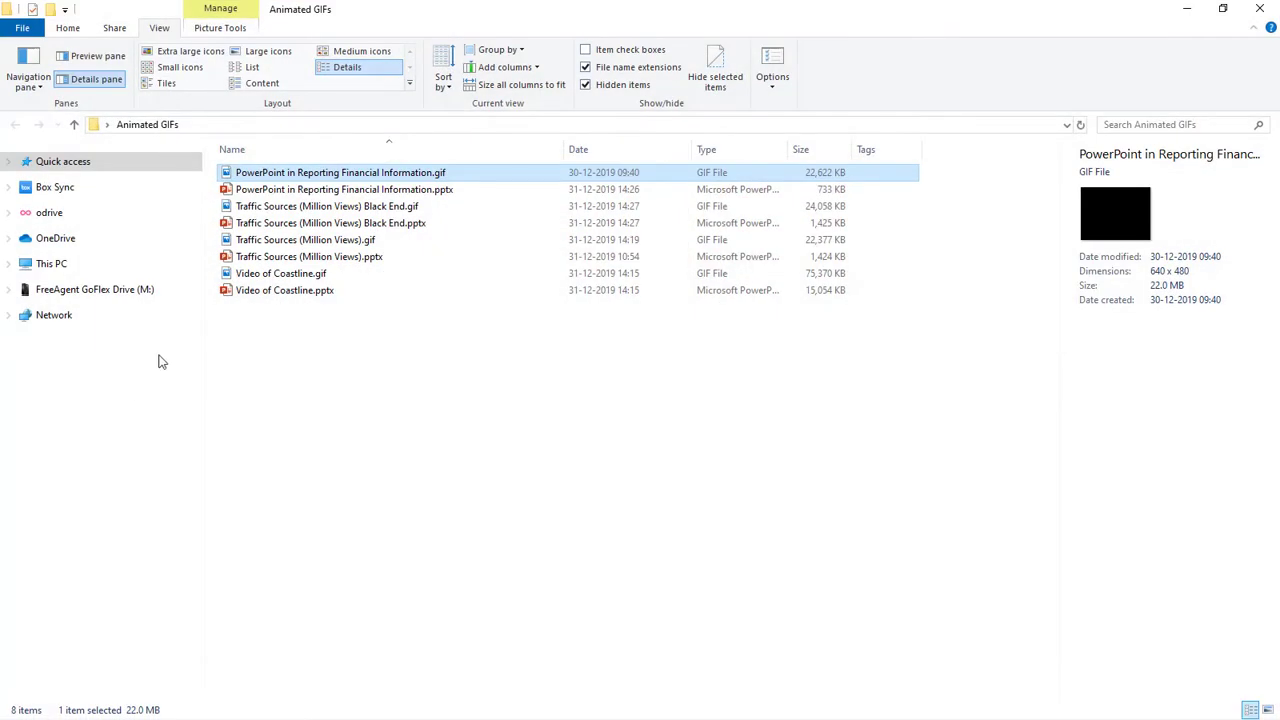
{"action": "left_click", "coordinate": [308, 276]}
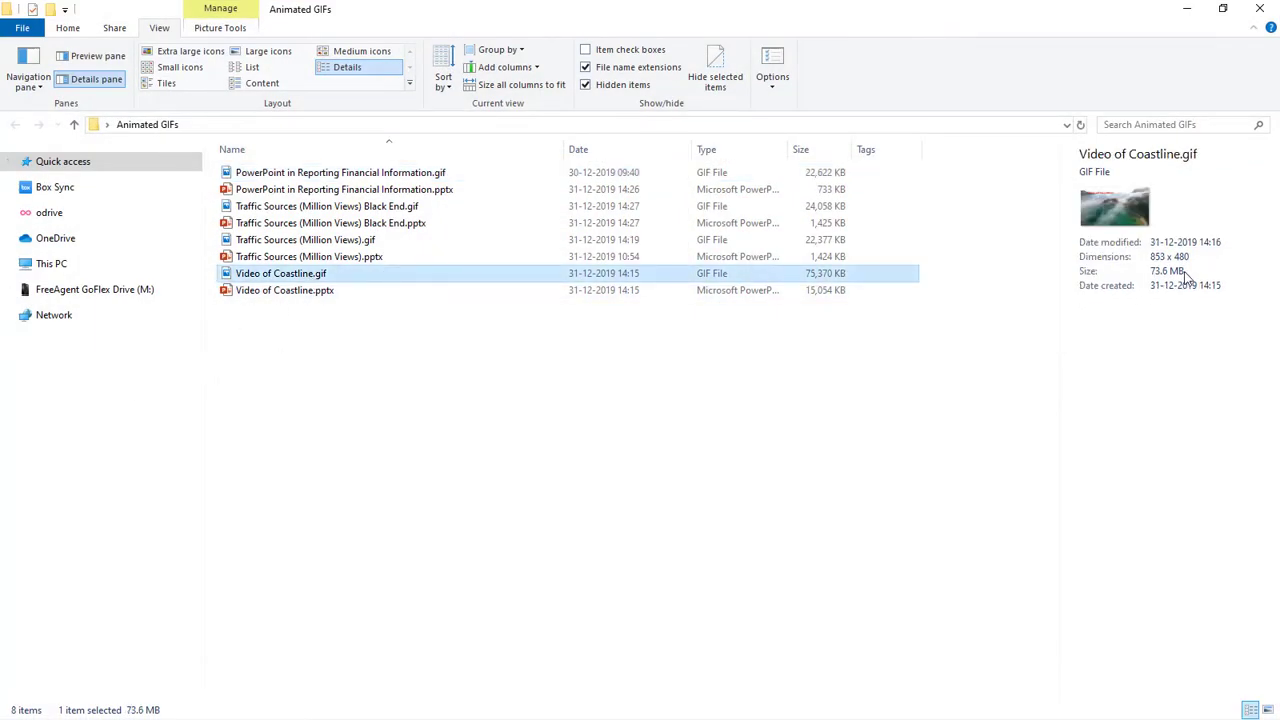
{"action": "left_click", "coordinate": [257, 291]}
{"action": "key", "text": "Up"}
Bring up the Video of Coastline.gif (853×480) tab in Chrome to watch the coastline footage
{"action": "key", "text": "Return"}
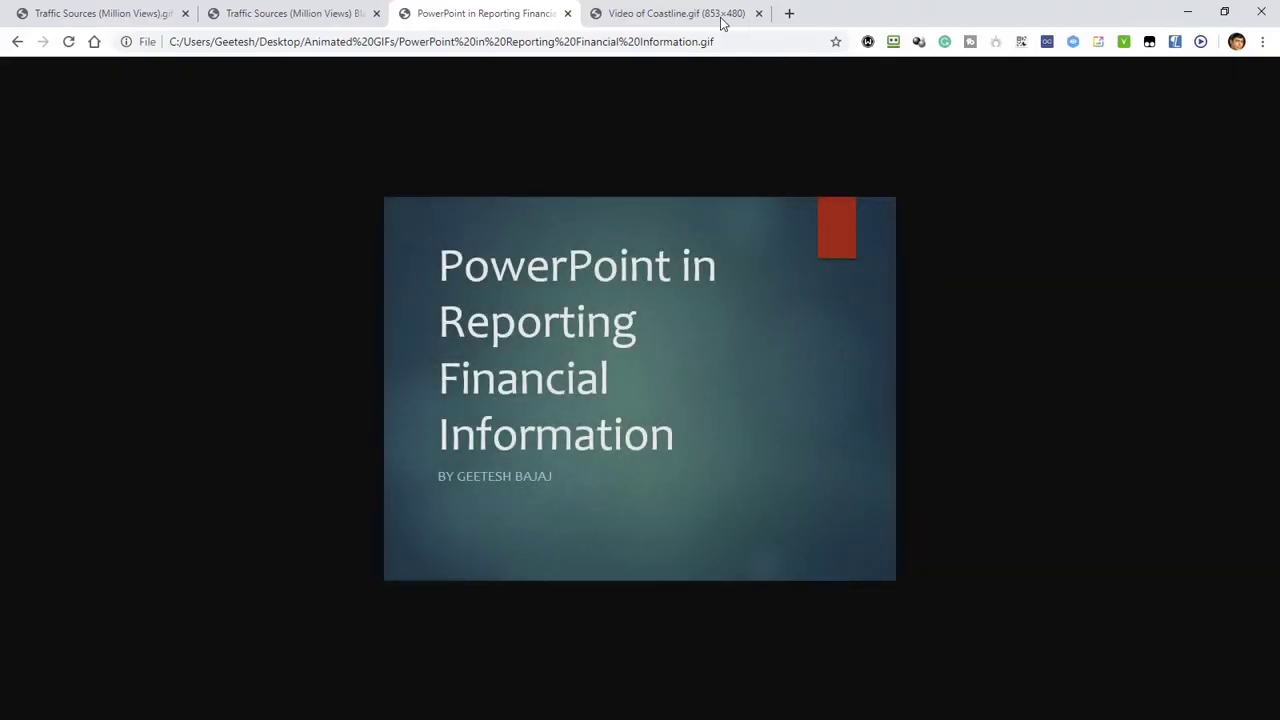
{"action": "left_click", "coordinate": [695, 14]}
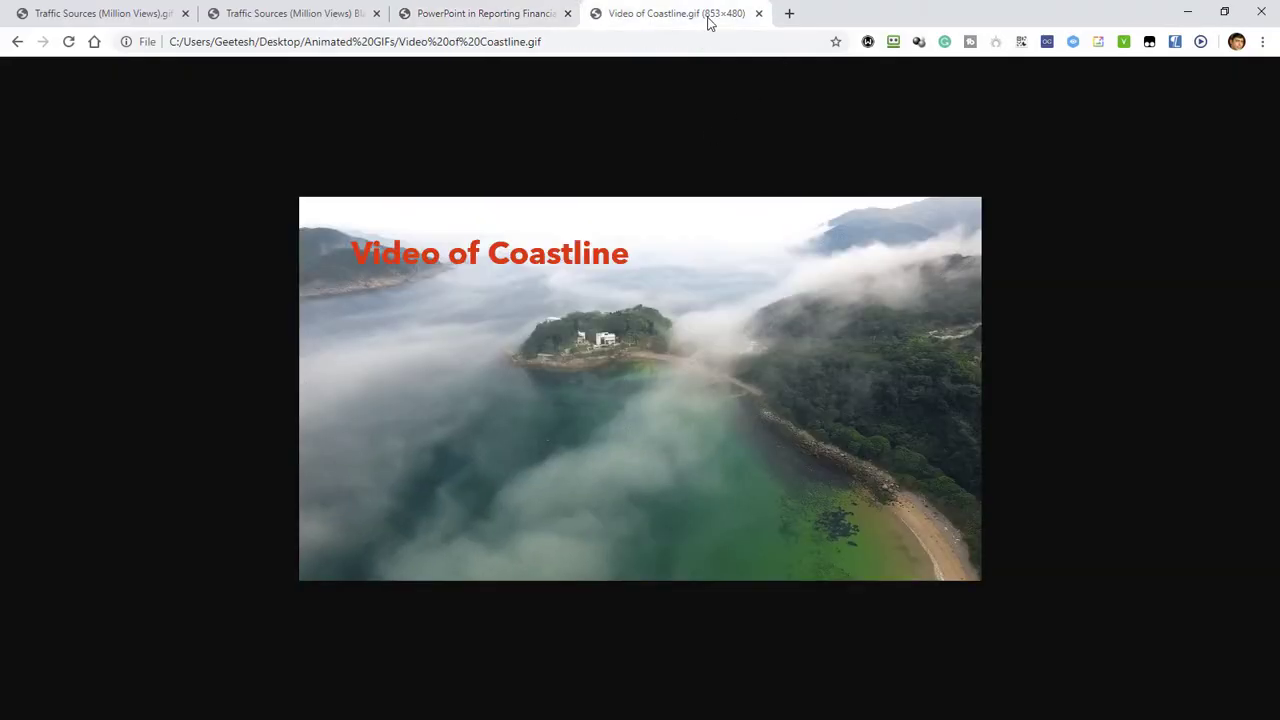